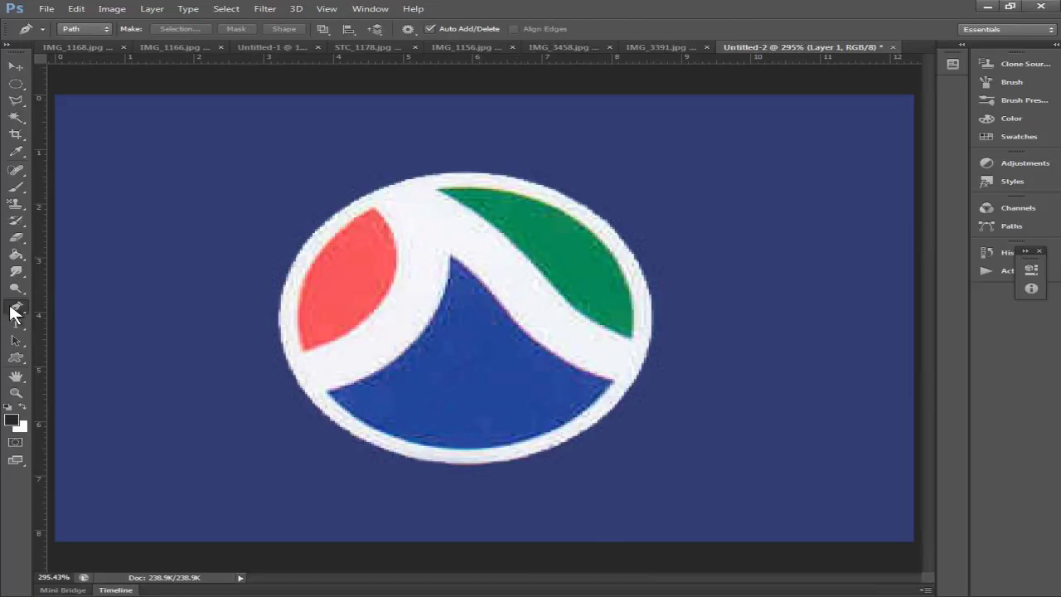
Trace the green area of the logo with a closed Pen tool path whose curves follow its edges.
click(438, 189)
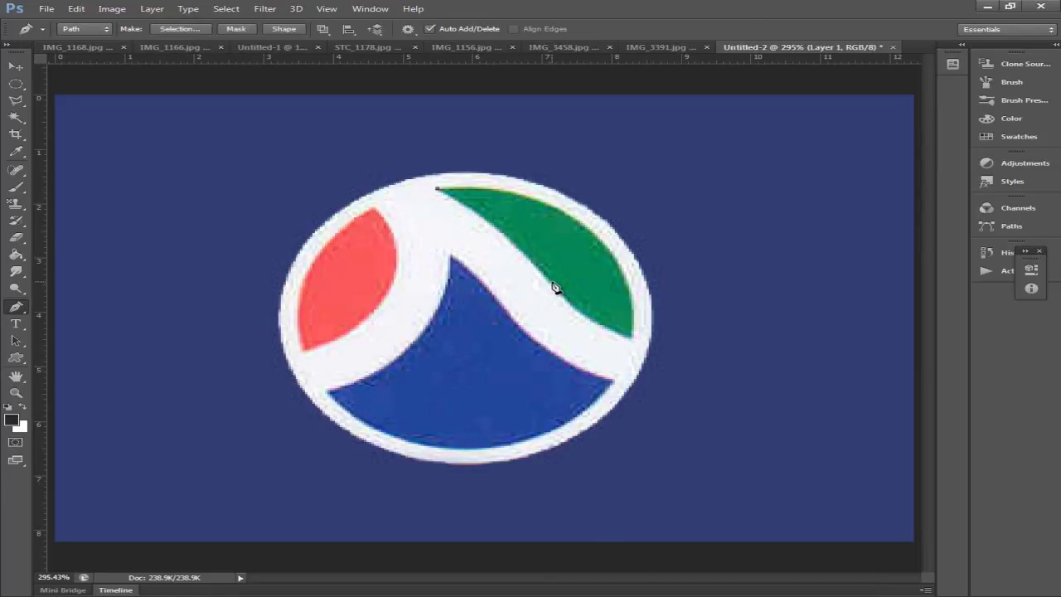
drag(567, 302, 673, 422)
alt+click(569, 306)
drag(631, 336, 676, 358)
alt+click(632, 338)
drag(571, 222, 552, 199)
alt+click(599, 240)
drag(439, 192, 322, 192)
Begin a Pen path around the logo's blue area, curving it from the top tip along the slope to the right corner.
click(450, 259)
drag(614, 381, 679, 387)
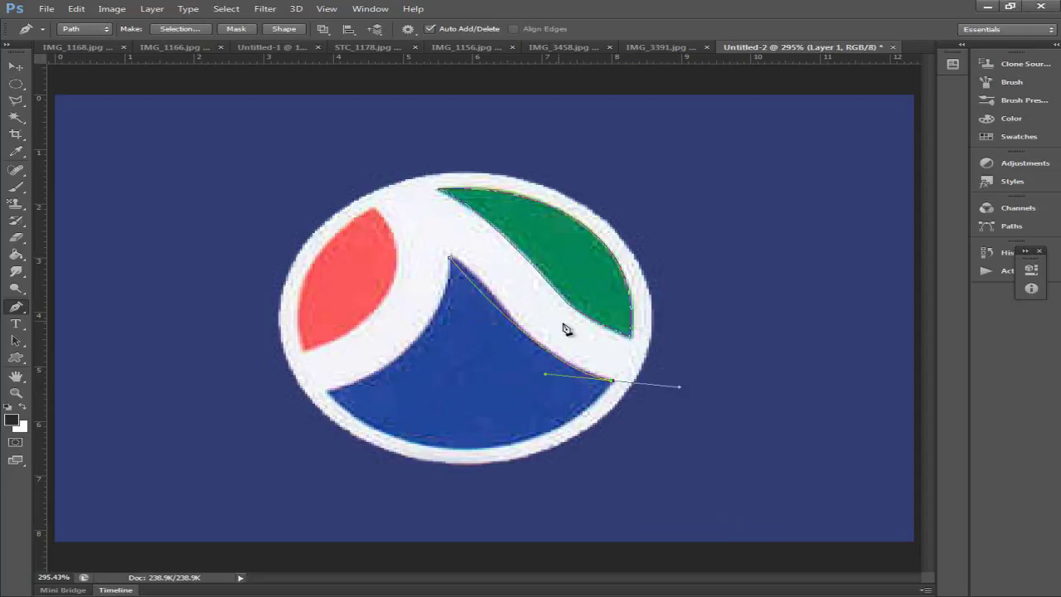
click(494, 308)
drag(492, 307, 496, 298)
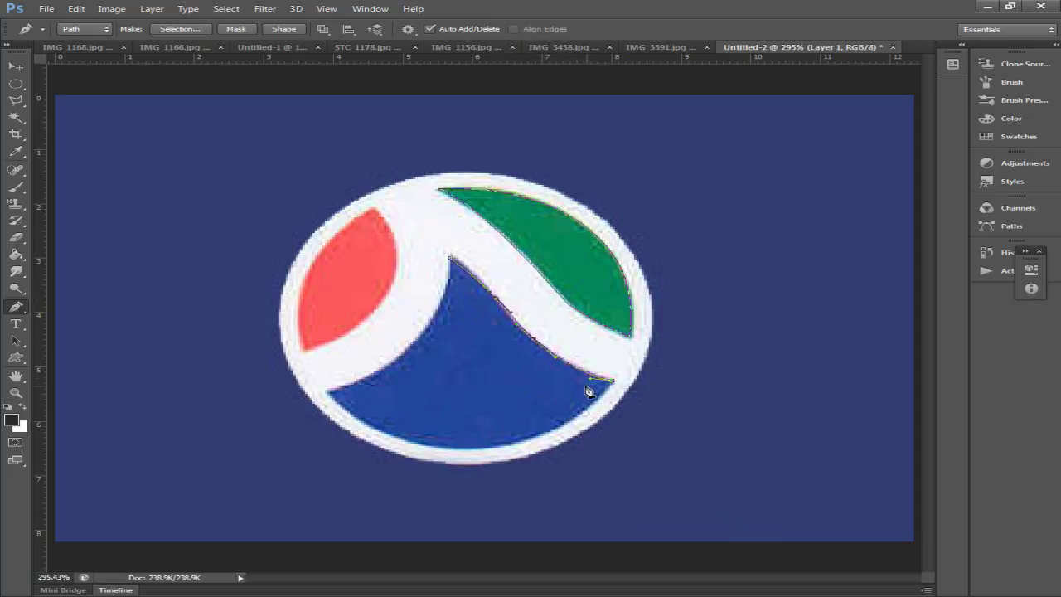
click(613, 383)
Continue the blue area's path along its bottom arc and left curve, closing it at the top tip.
click(466, 448)
drag(457, 449, 355, 452)
alt+click(470, 450)
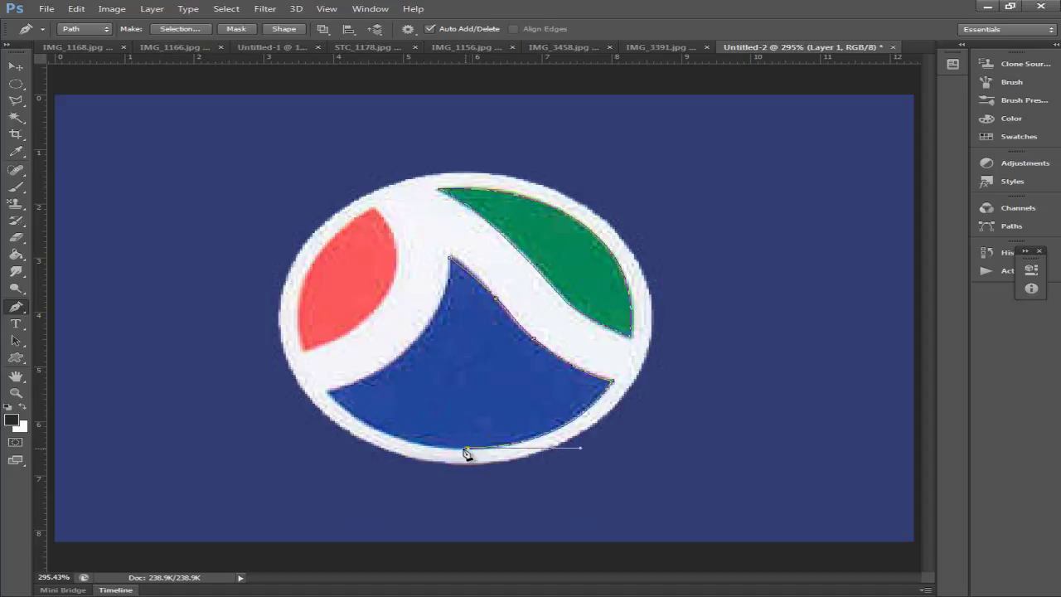
click(327, 393)
drag(325, 396, 272, 331)
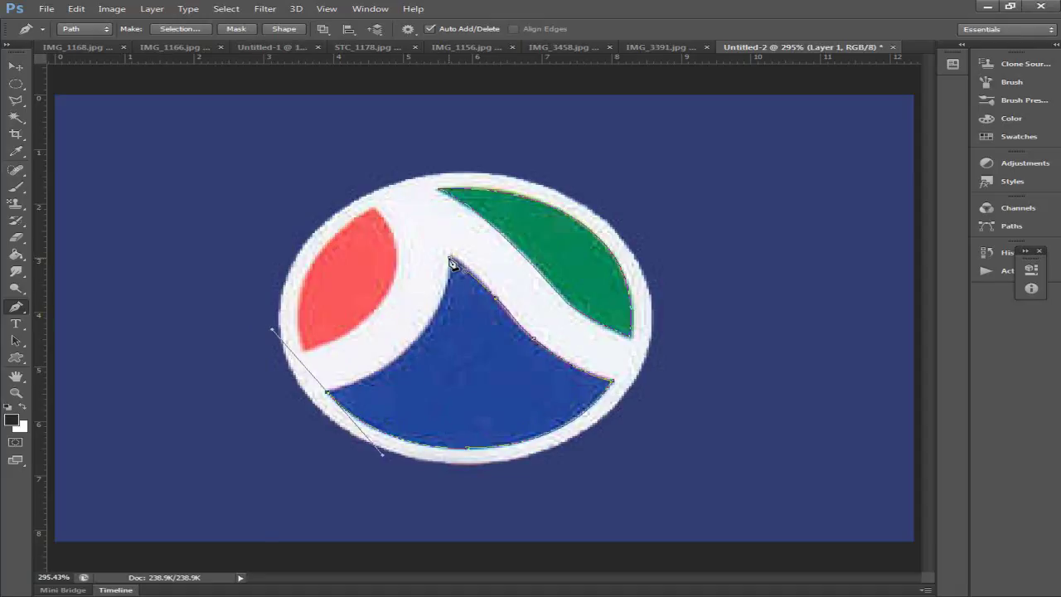
alt+click(330, 391)
drag(449, 259, 459, 144)
ctrl+click(469, 166)
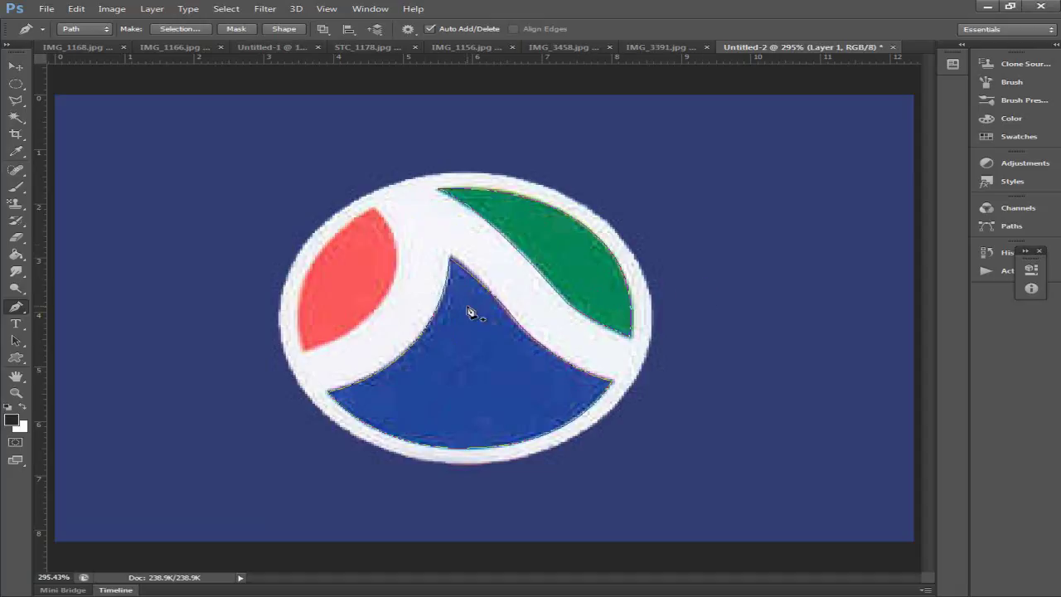
Trace the red leaf-shaped area of the logo with a closed, curved Pen path.
click(373, 211)
click(303, 348)
click(375, 214)
drag(347, 264, 346, 264)
click(374, 317)
drag(374, 307, 384, 221)
click(373, 212)
Fill the three paths with the foreground color on a new layer and move the filled shapes toward the canvas's upper left.
key(w)
key(F7)
key(ctrl+shift+alt+n)
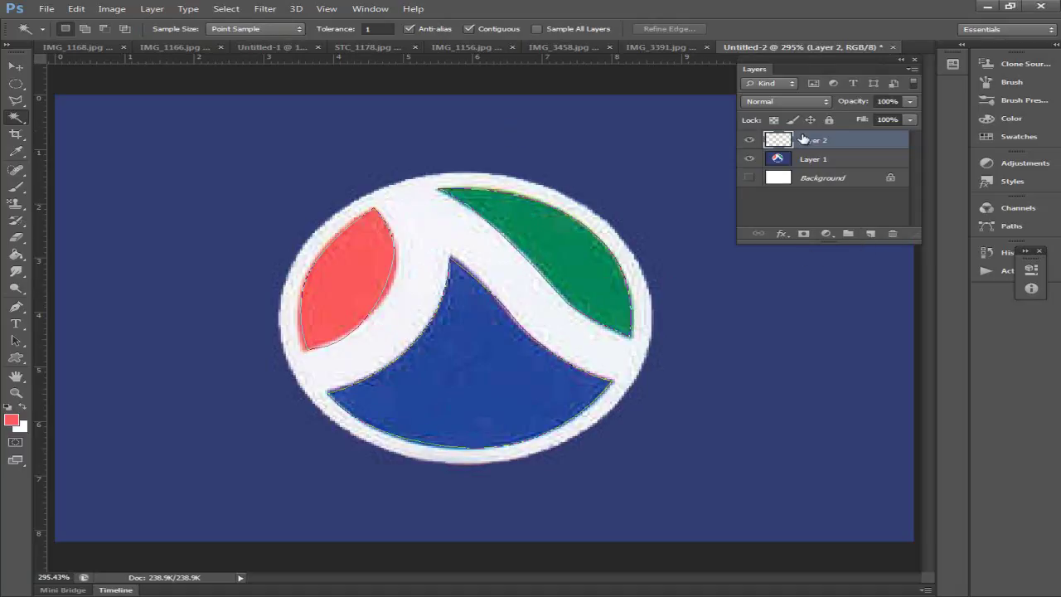
click(17, 253)
click(17, 305)
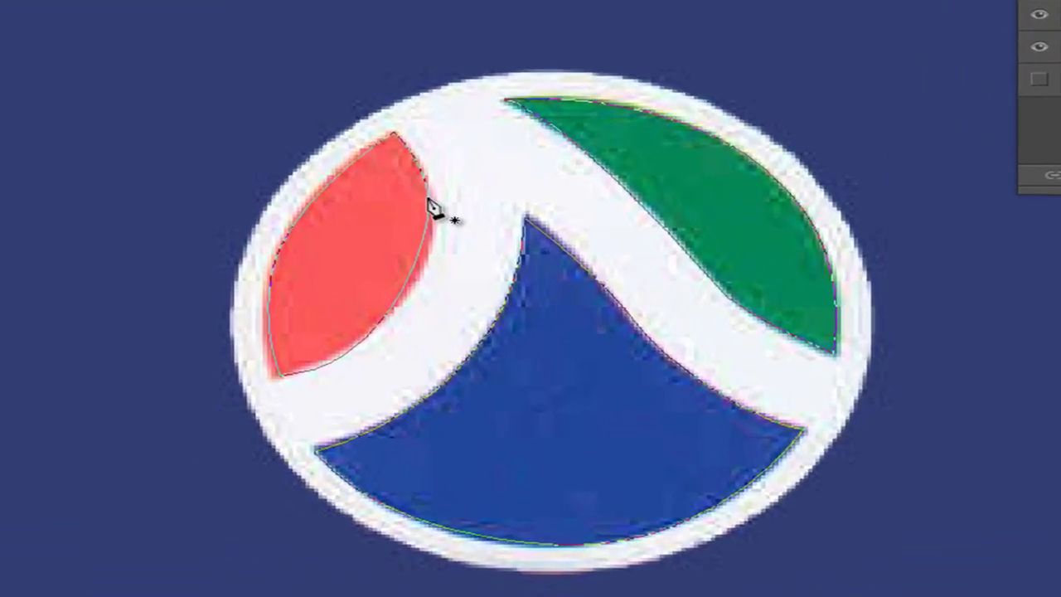
right_click(394, 249)
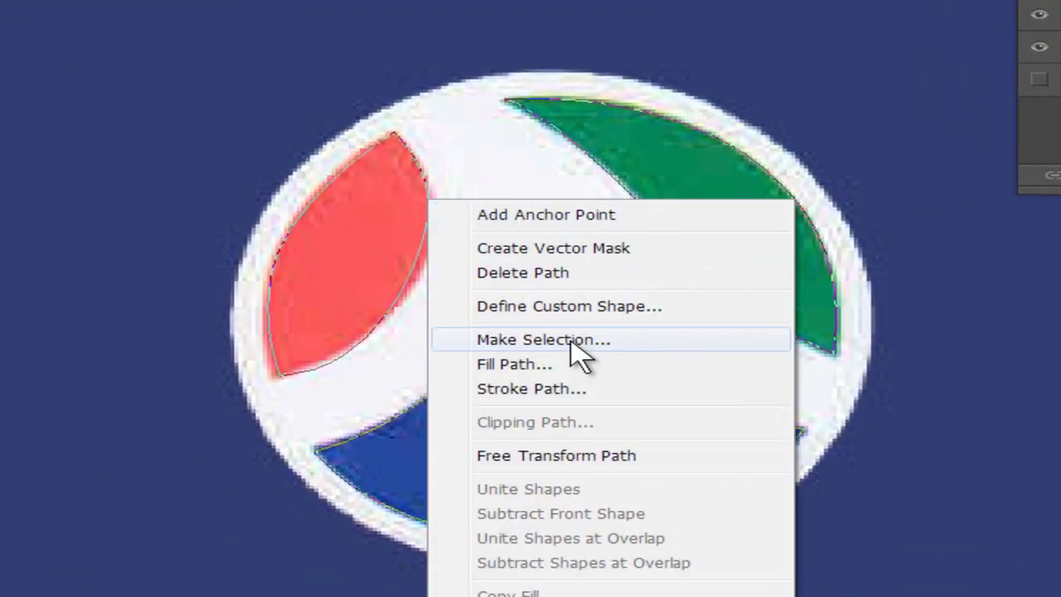
click(545, 367)
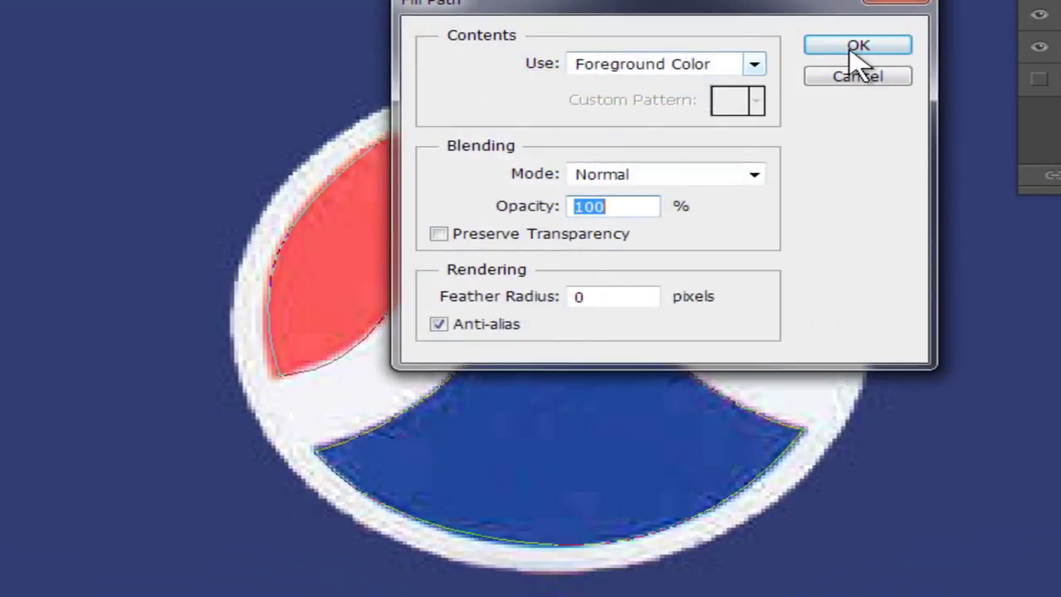
click(854, 51)
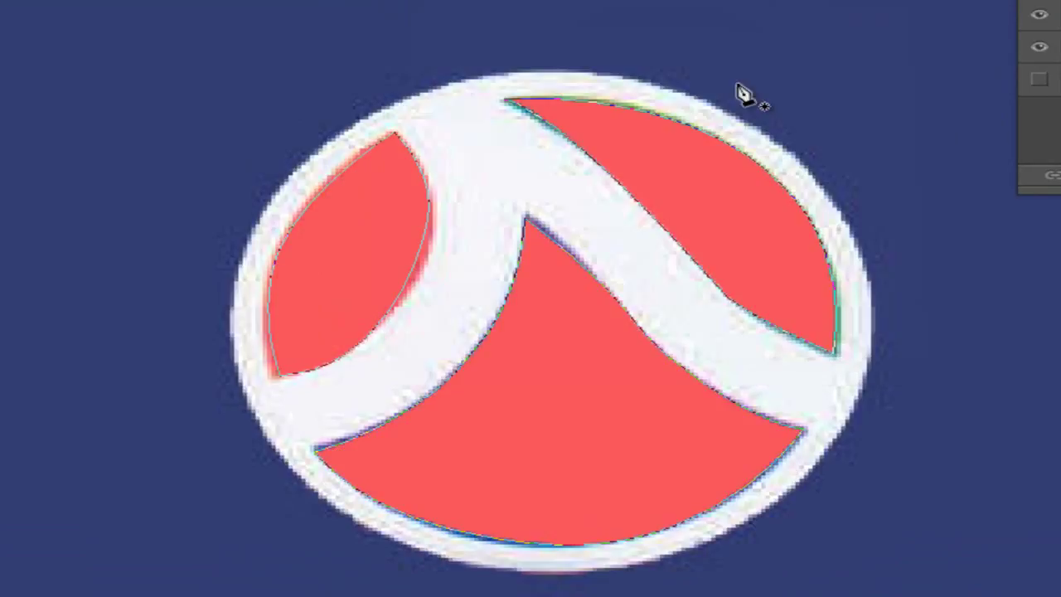
key(ctrl+t)
drag(285, 209, 5, 146)
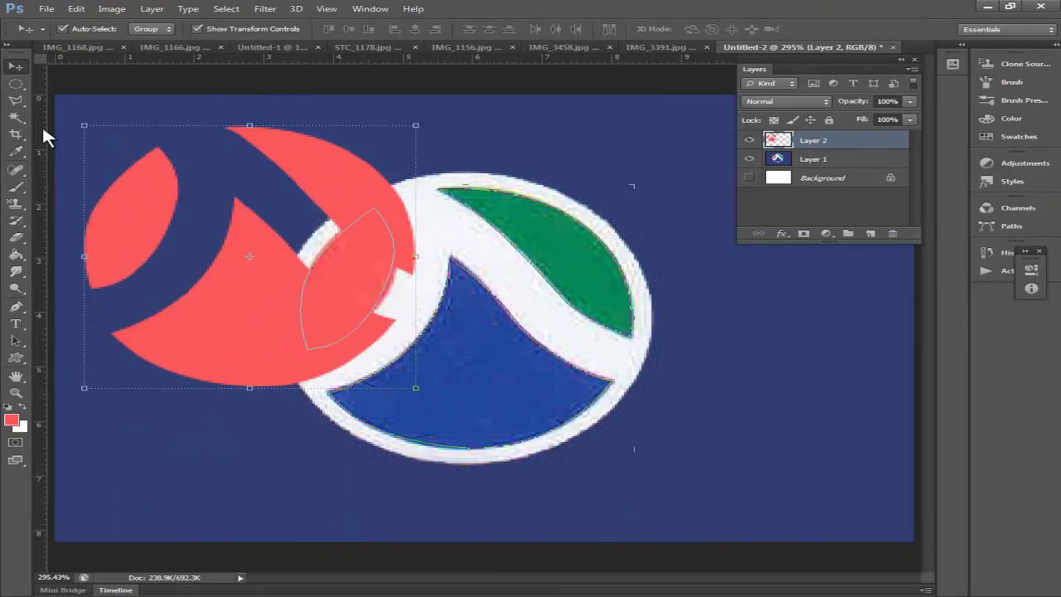
Select the upper-right filled shape with the Magic Wand and fill it with green 0b8657 sampled from the original logo.
click(15, 117)
click(317, 172)
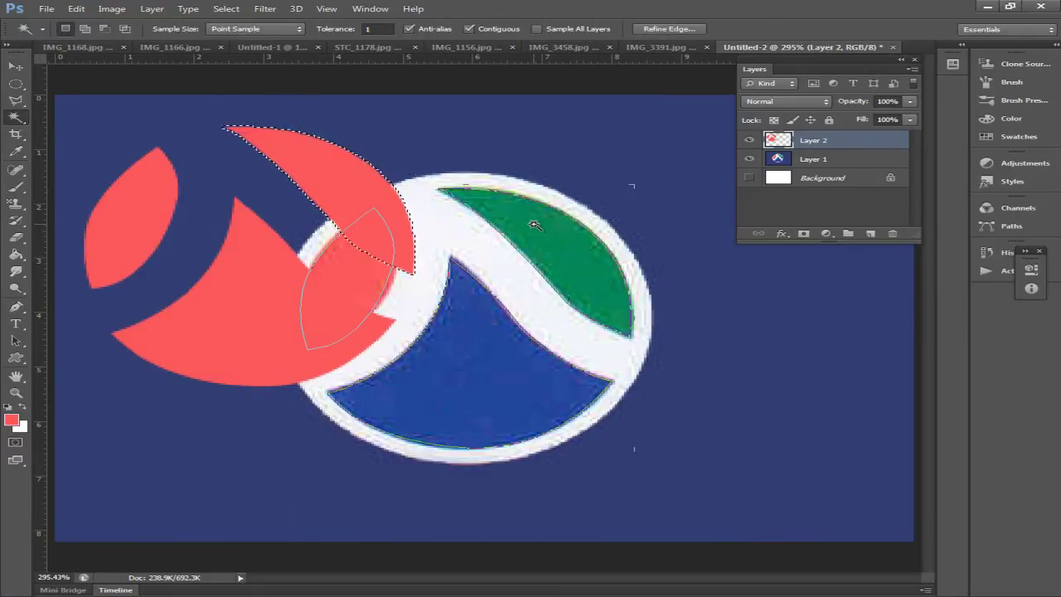
click(76, 8)
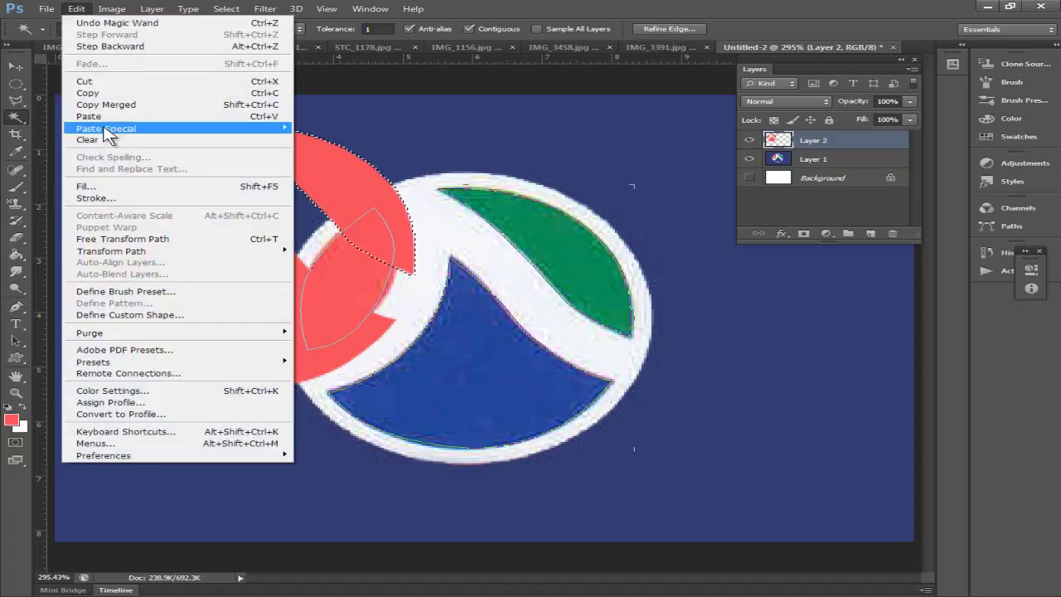
click(106, 187)
click(496, 187)
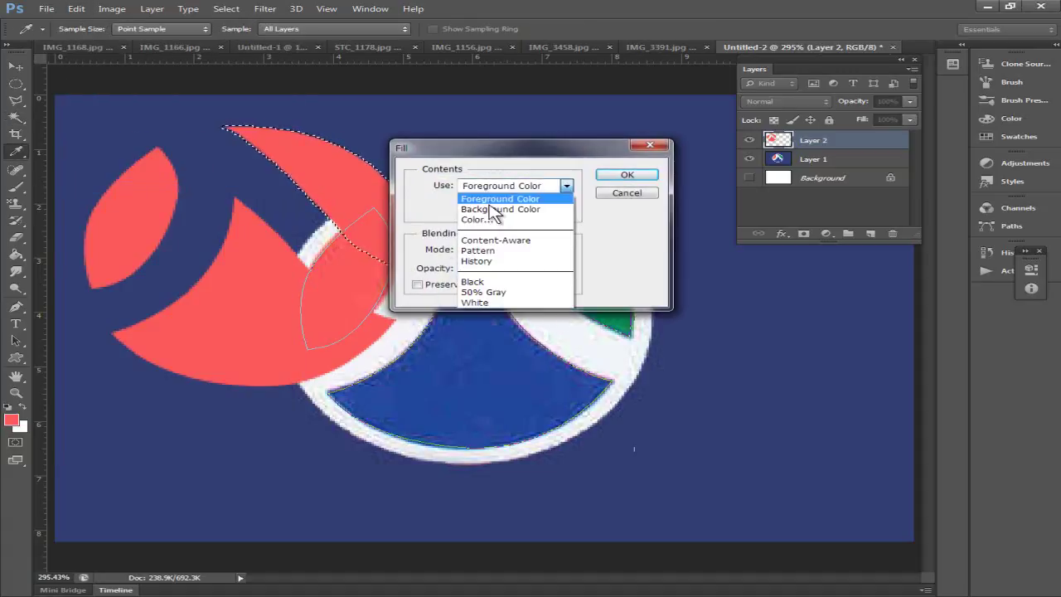
click(488, 220)
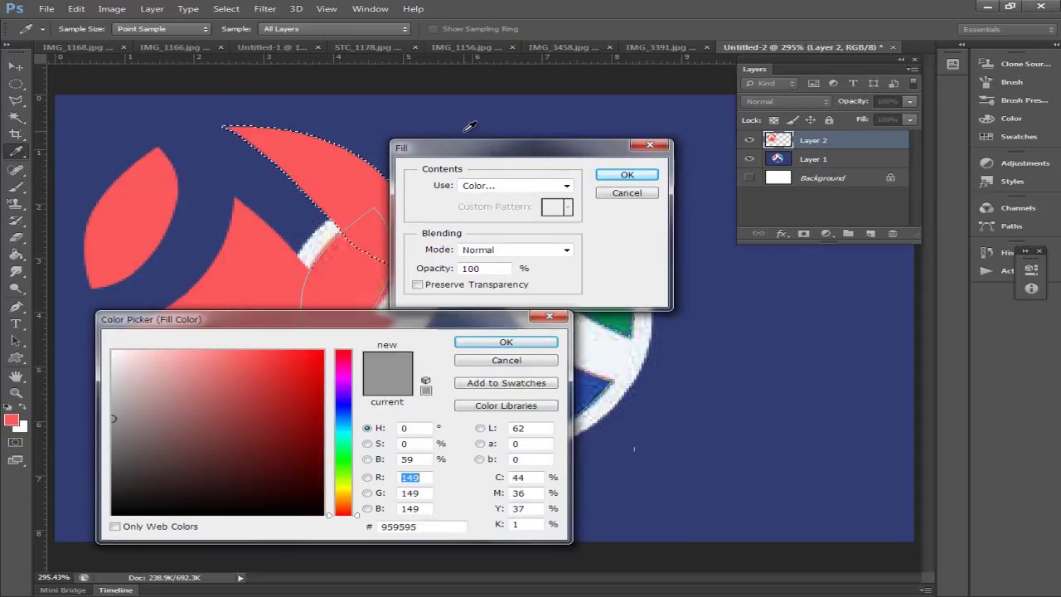
click(603, 327)
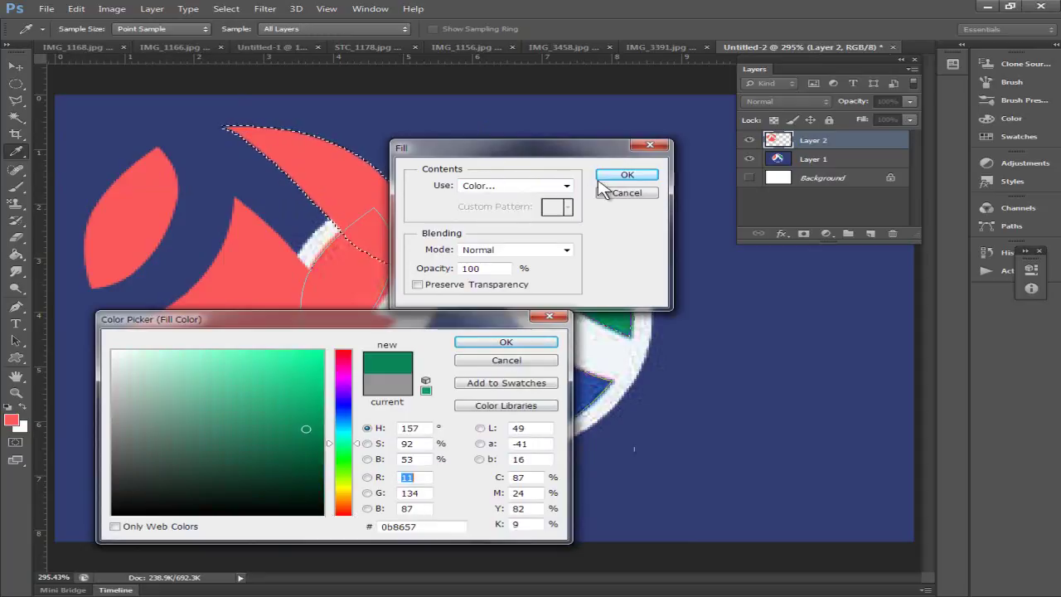
click(549, 341)
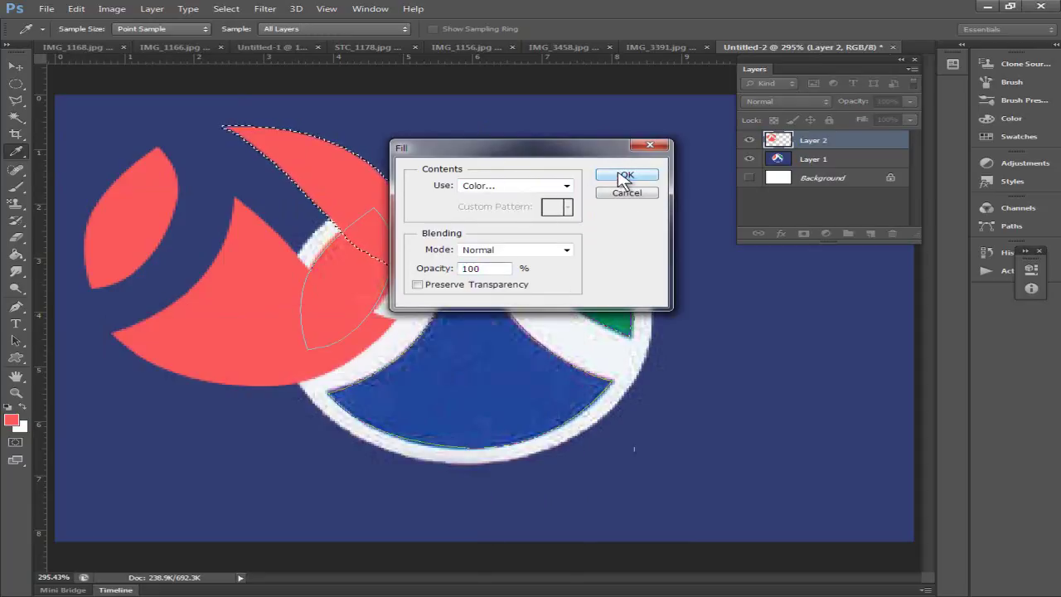
click(626, 176)
Select the large lower shape, fill it with blue 27519d sampled from the original logo, and clear the selection.
key(w)
click(270, 285)
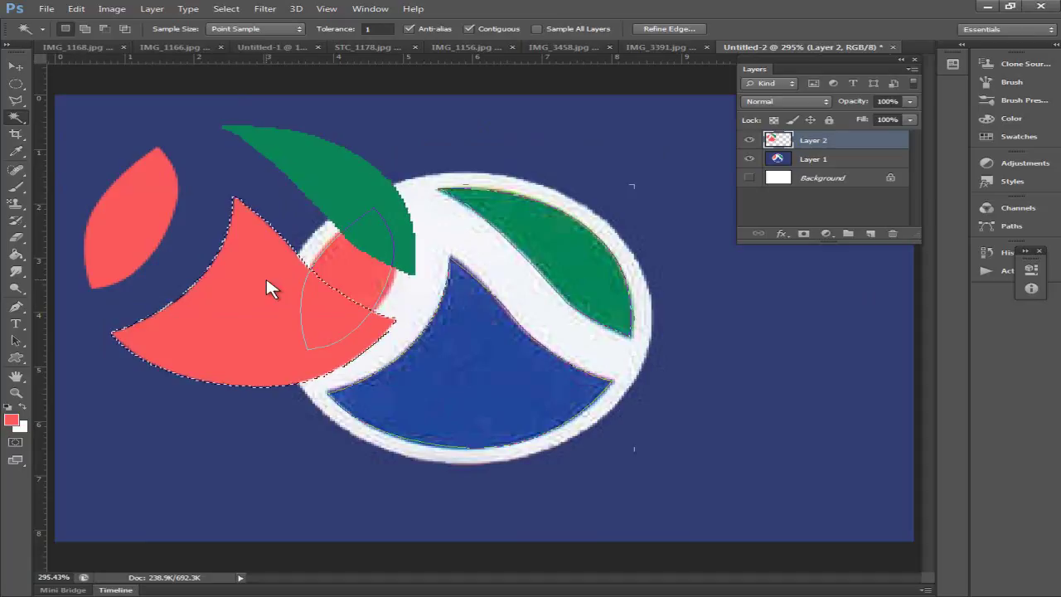
click(76, 10)
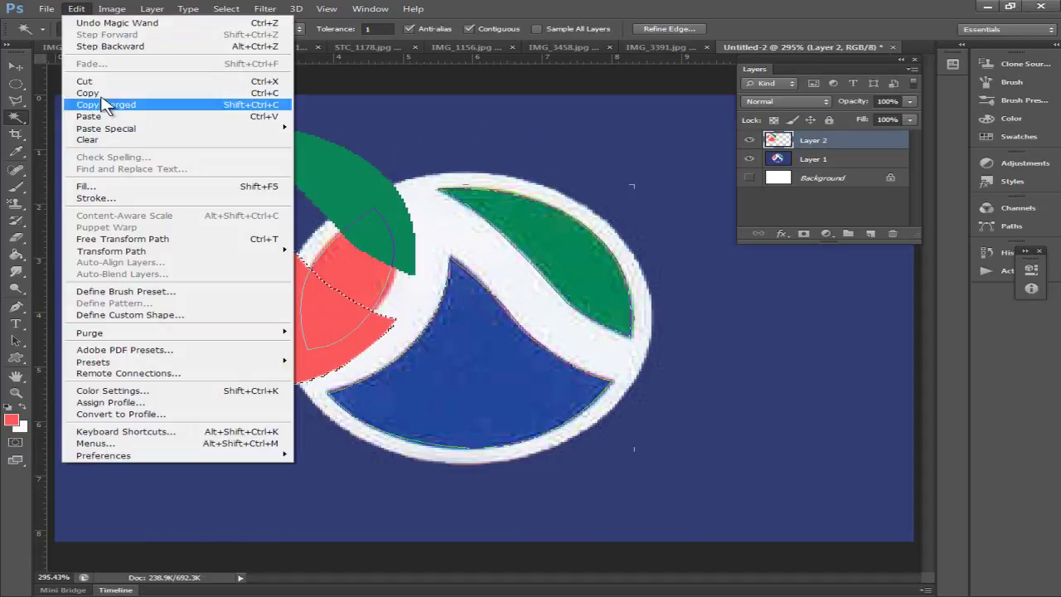
click(91, 185)
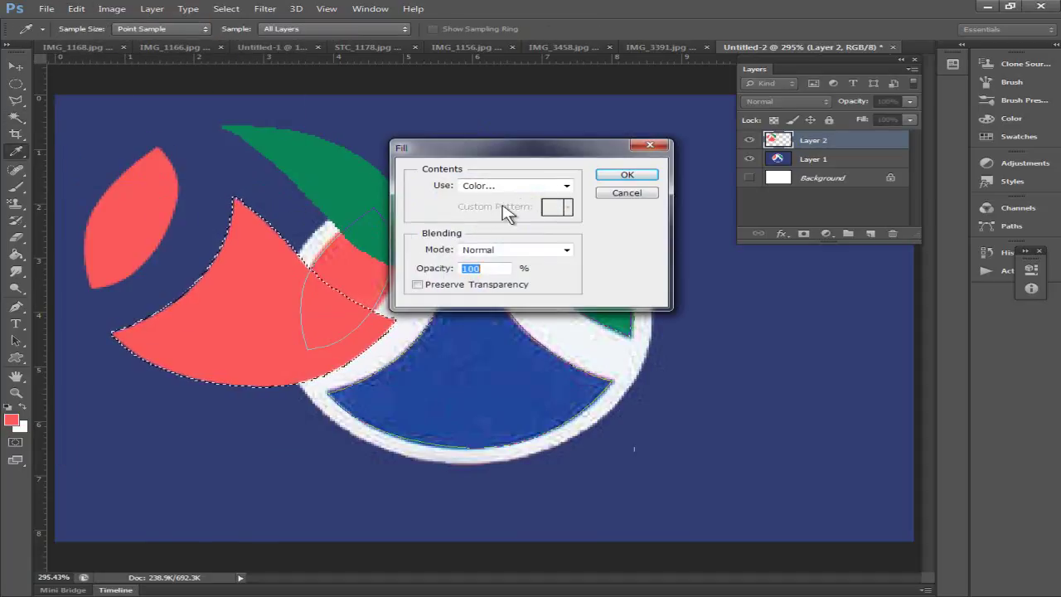
click(534, 185)
click(498, 217)
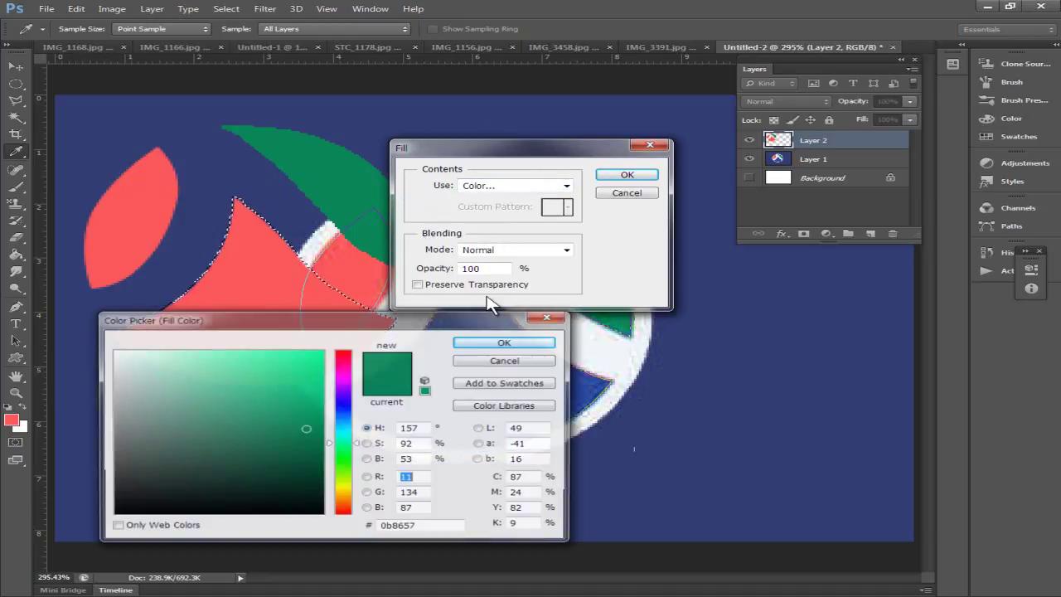
click(591, 372)
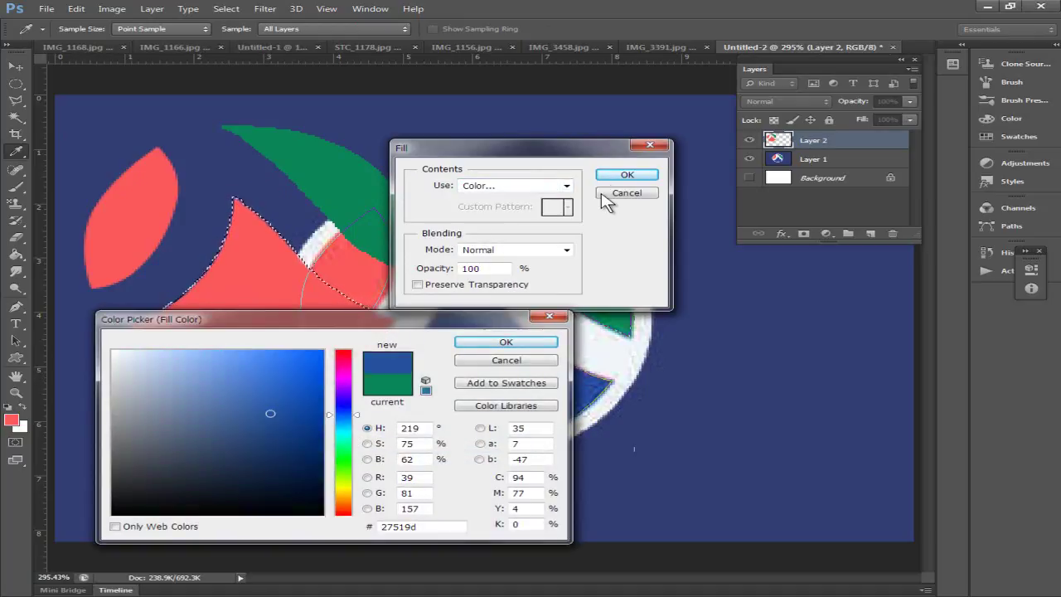
click(522, 343)
click(618, 175)
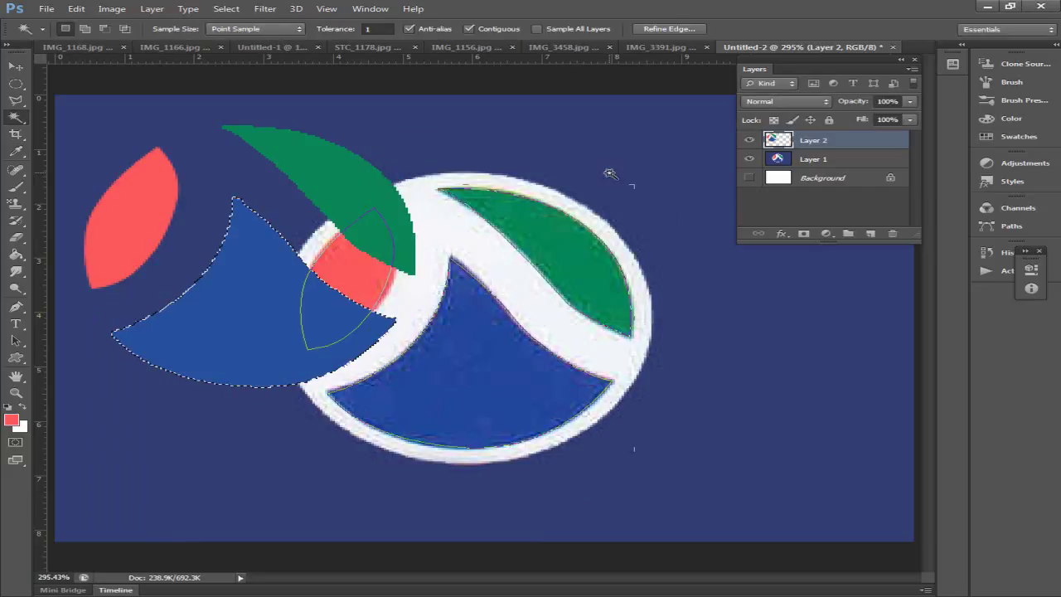
key(ctrl+d)
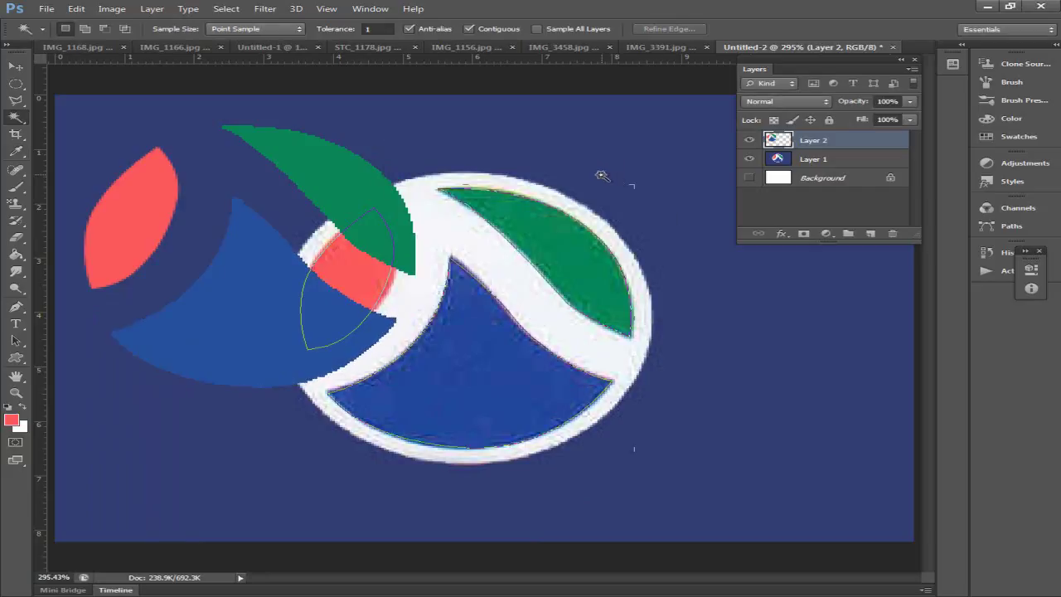
Hide Layer 1 and move the recolored shapes on Layer 2 slightly right and down.
click(750, 159)
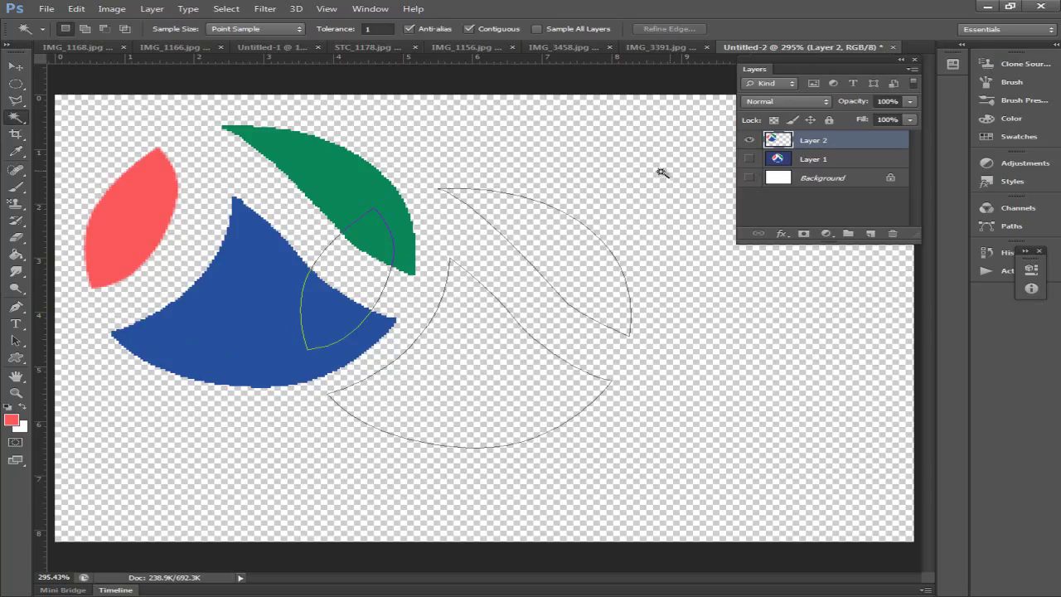
click(16, 65)
drag(637, 208, 359, 189)
Define the traced logo paths as a custom shape named "תנובה".
click(76, 9)
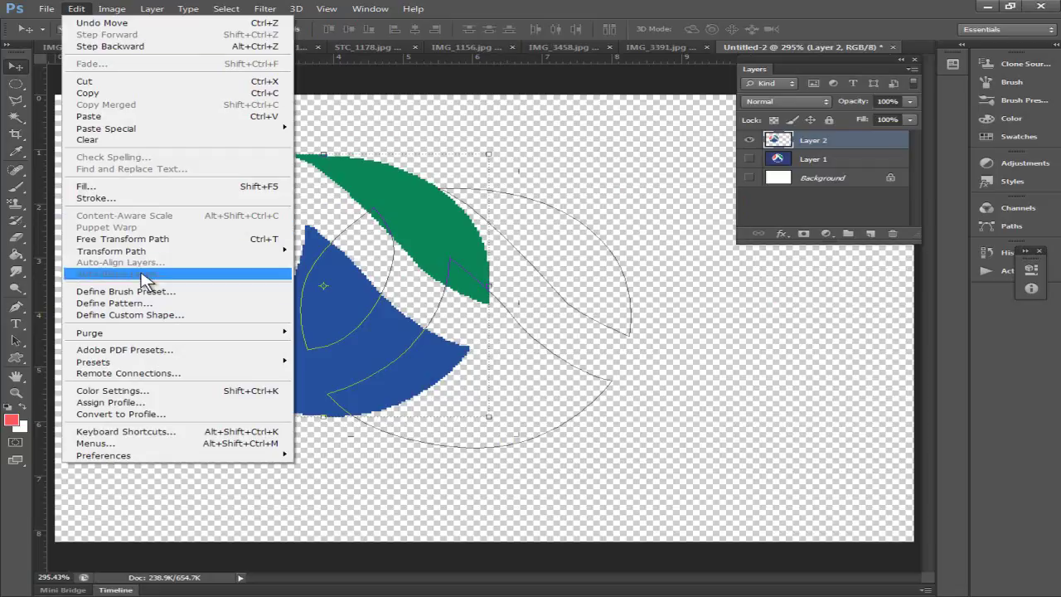
click(107, 317)
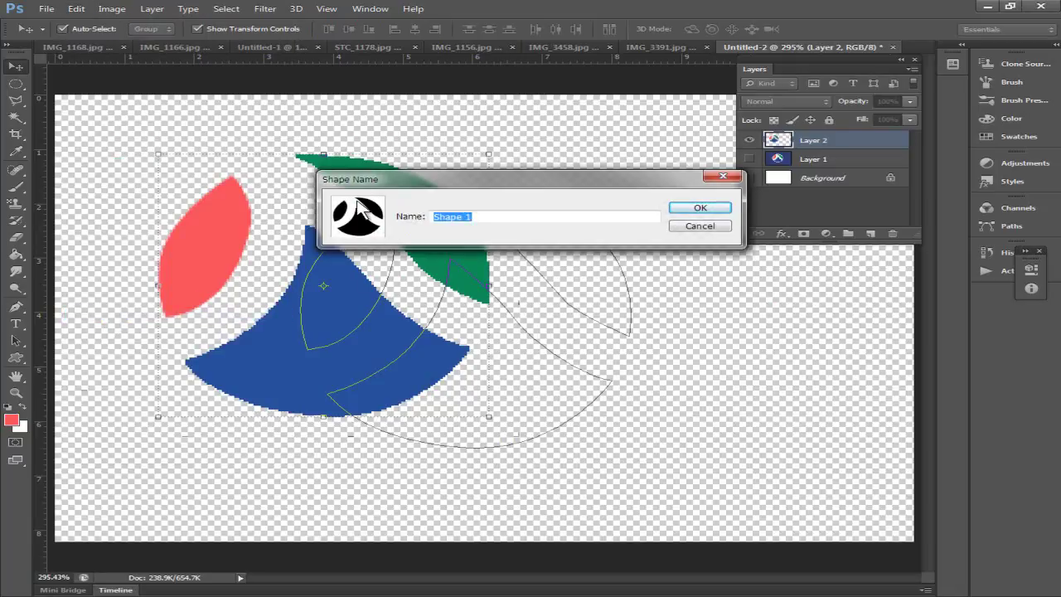
key(BackSpace)
text(תנובה)
click(709, 209)
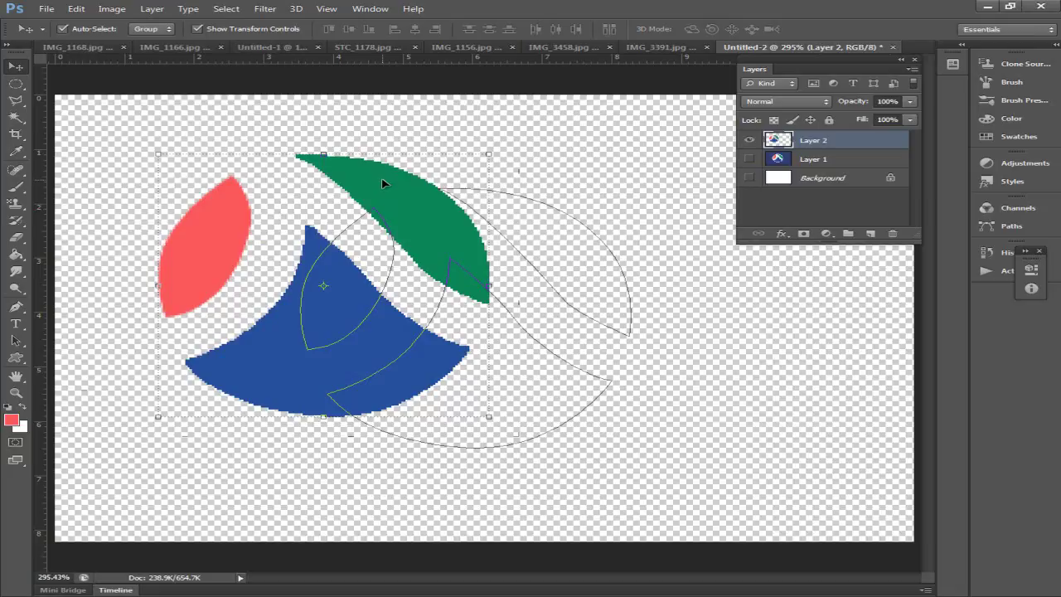
Move the Layer 2 shapes slightly up and left, and define the artwork as a pattern named "n".
mouse_move(375, 187)
mouse_down()
mouse_move(343, 165)
mouse_move(365, 171)
mouse_up()
click(83, 9)
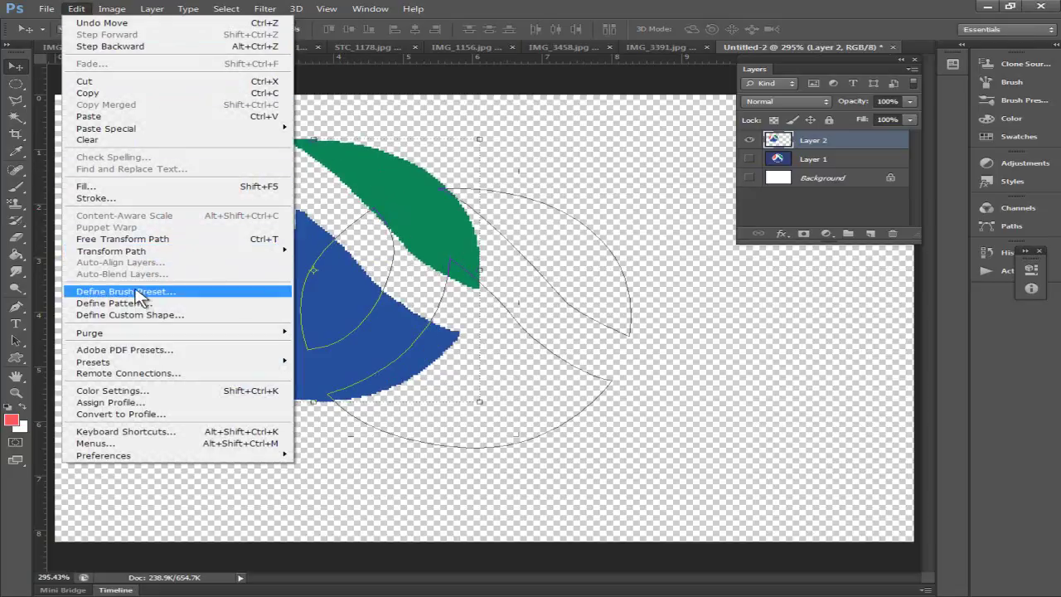
click(139, 304)
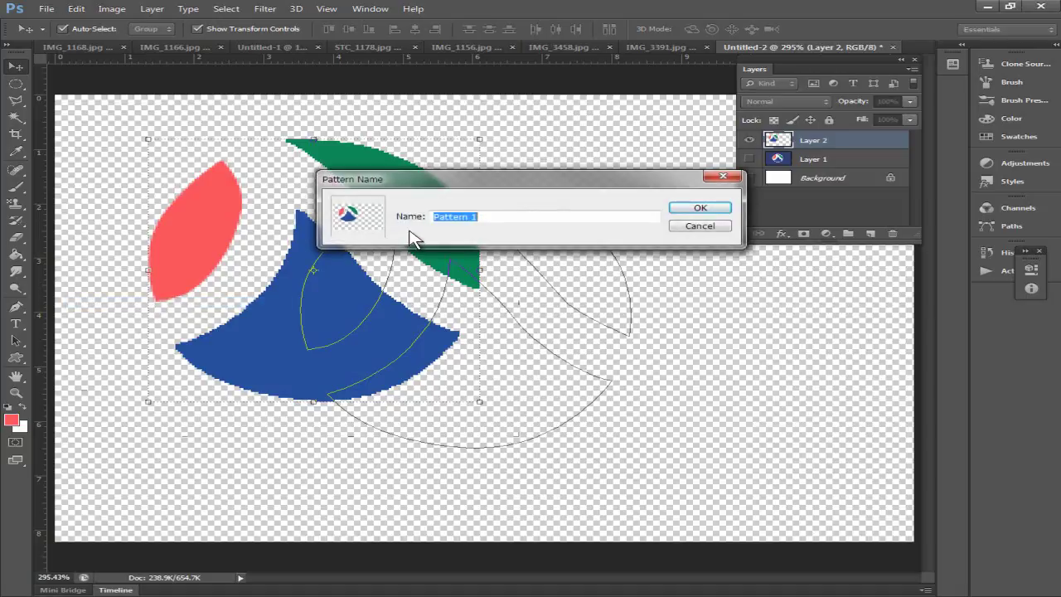
text(n)
key(Return)
Define the logo artwork as a brush preset named "תנובה".
click(79, 10)
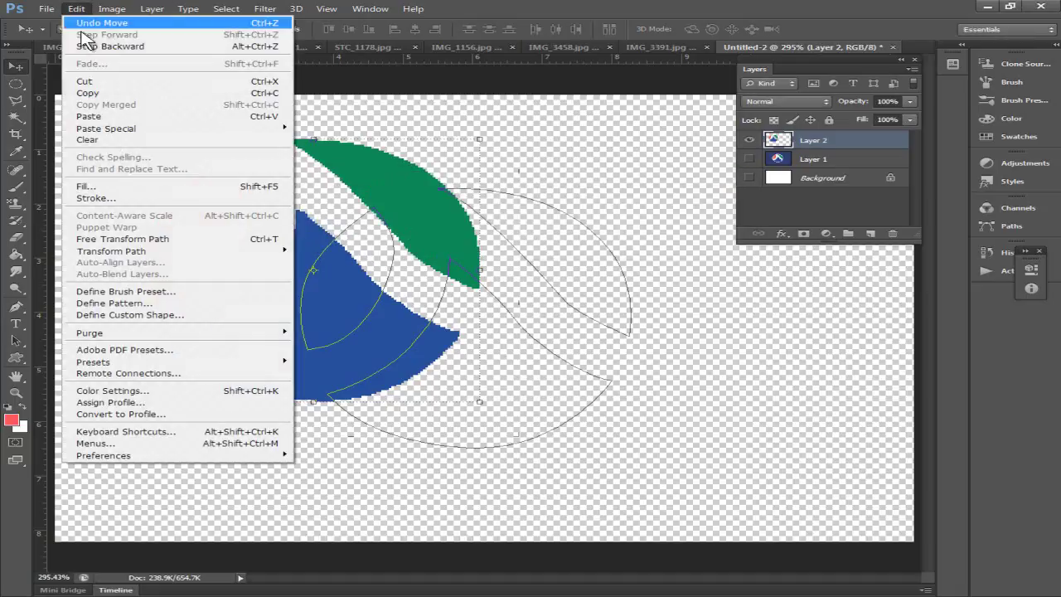
click(91, 291)
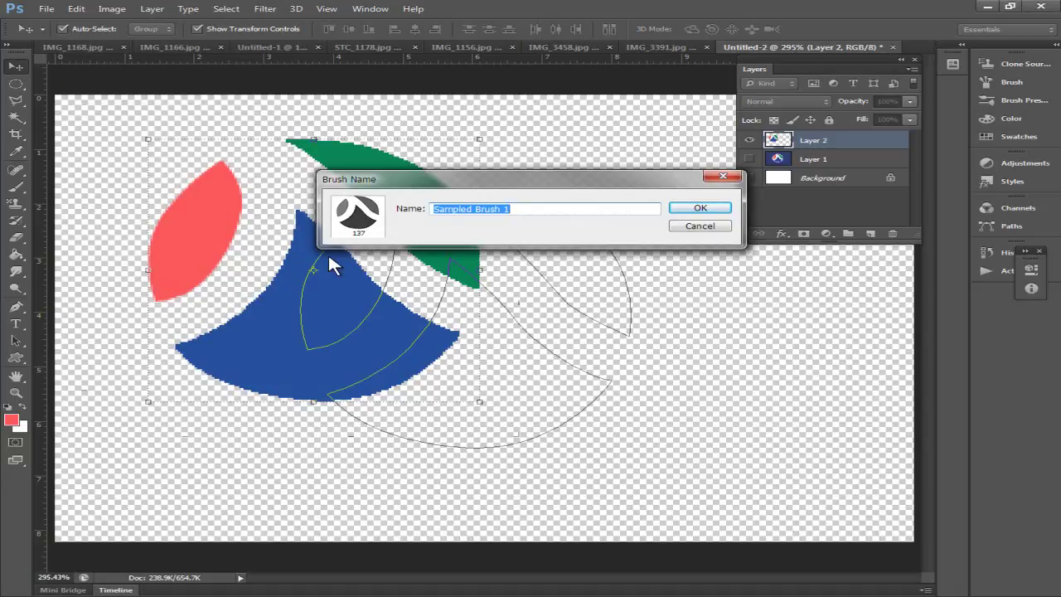
text(תנובה)
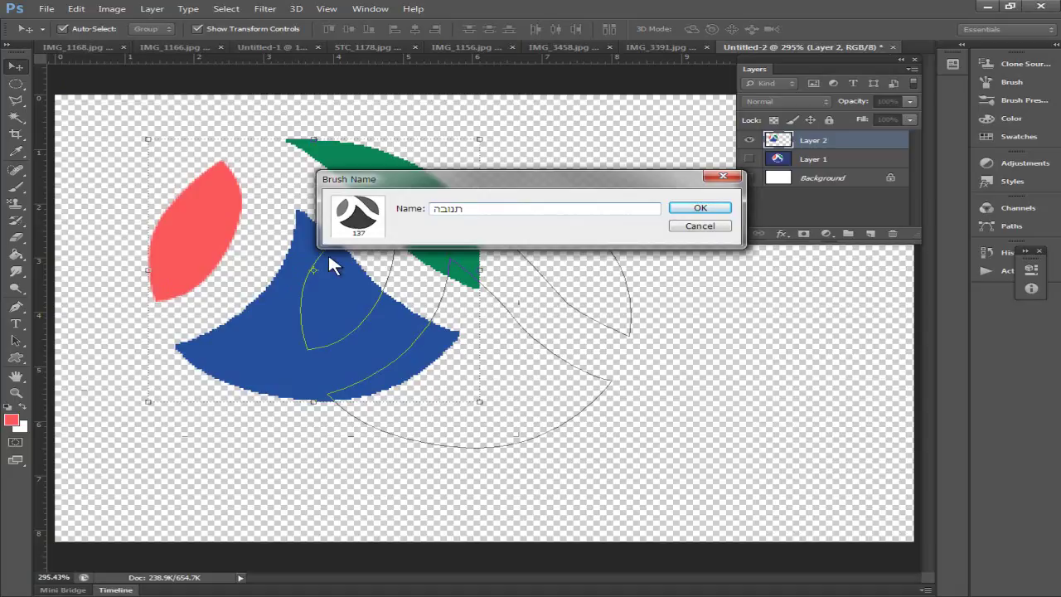
key(Return)
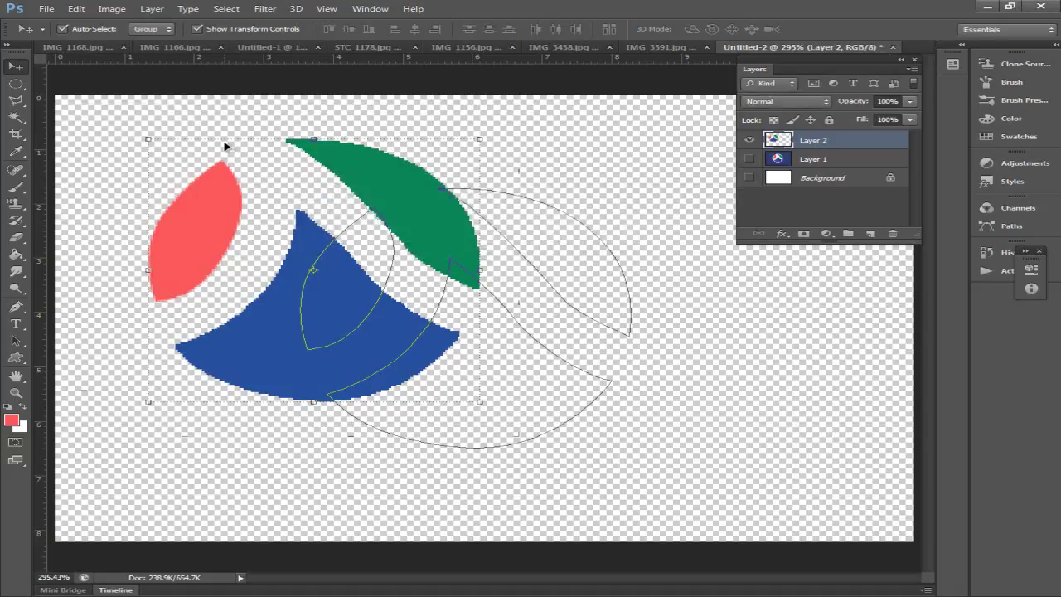
Deselect the artwork layer and create a new white RGB document, 350 × 233 pixels at 72 pixels/inch.
click(248, 122)
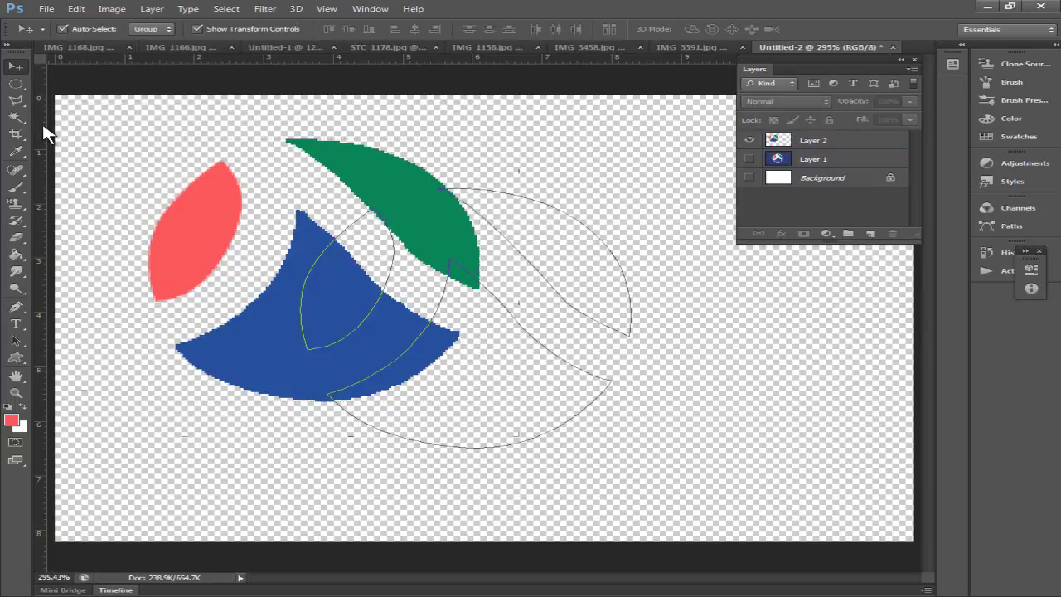
click(47, 8)
click(62, 22)
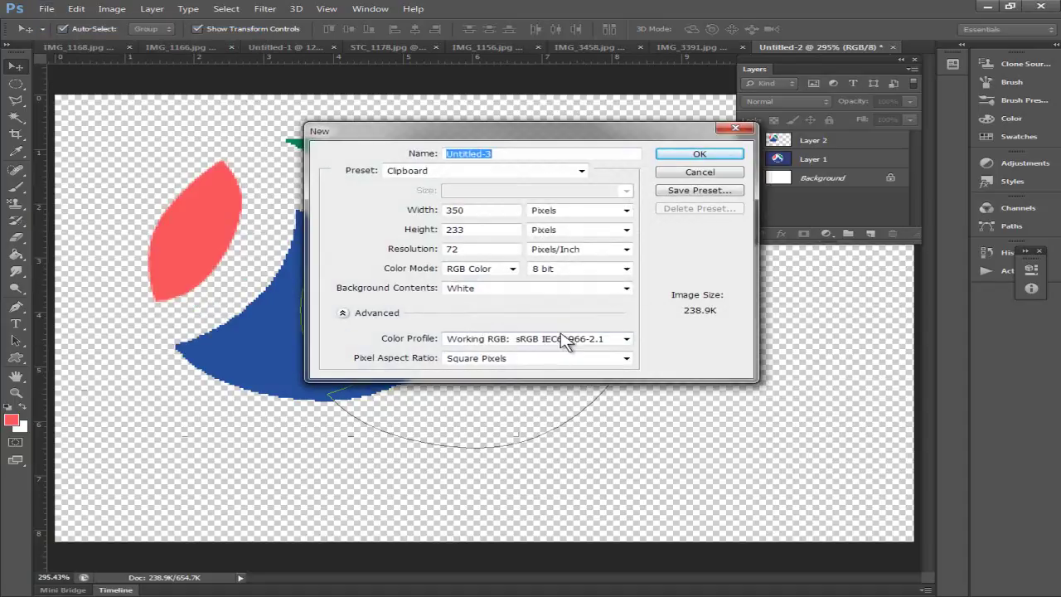
click(687, 157)
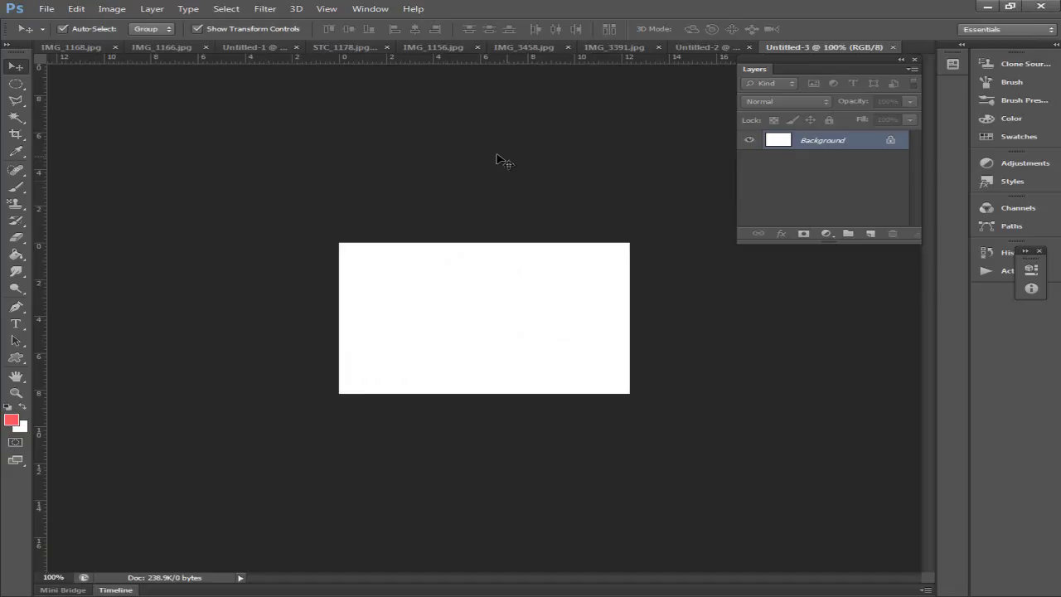
Draw the saved logo as a custom shape about 180 × 167 px on the white canvas, and deselect it.
click(15, 359)
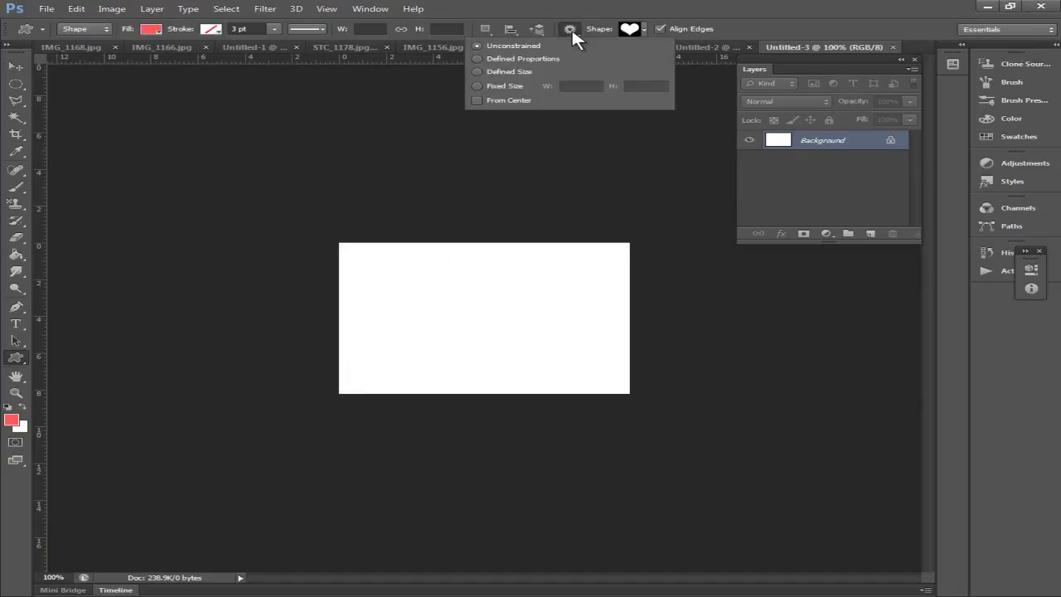
click(643, 28)
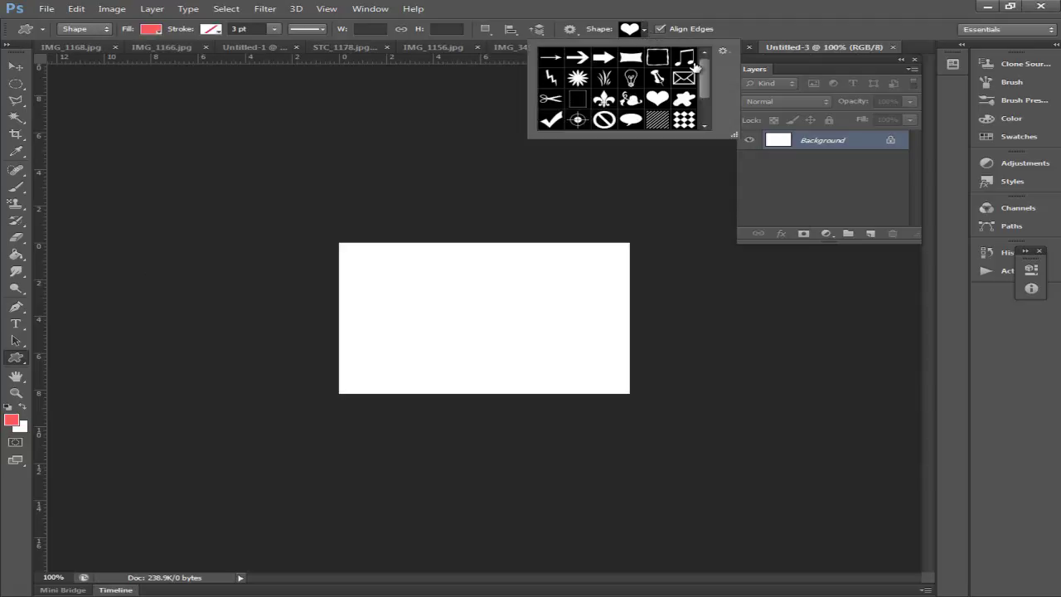
drag(708, 83, 708, 97)
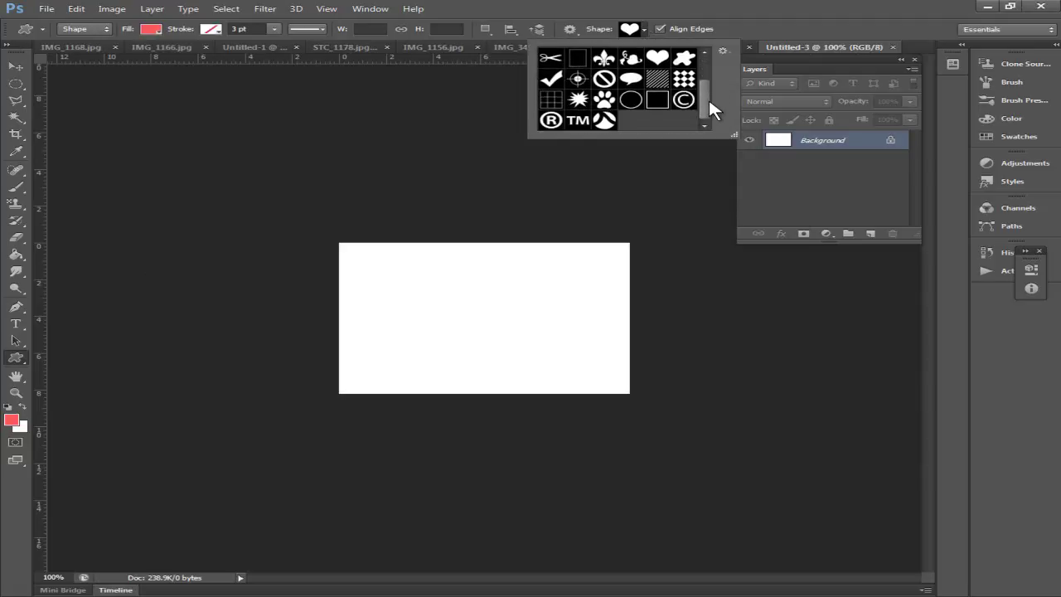
click(604, 120)
drag(389, 266, 538, 361)
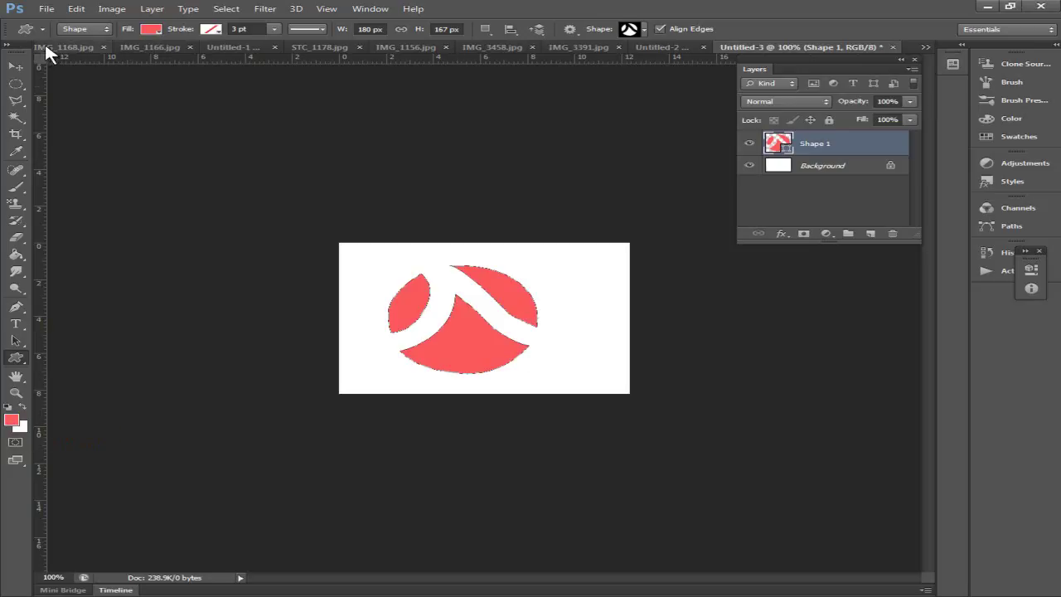
click(16, 65)
click(286, 170)
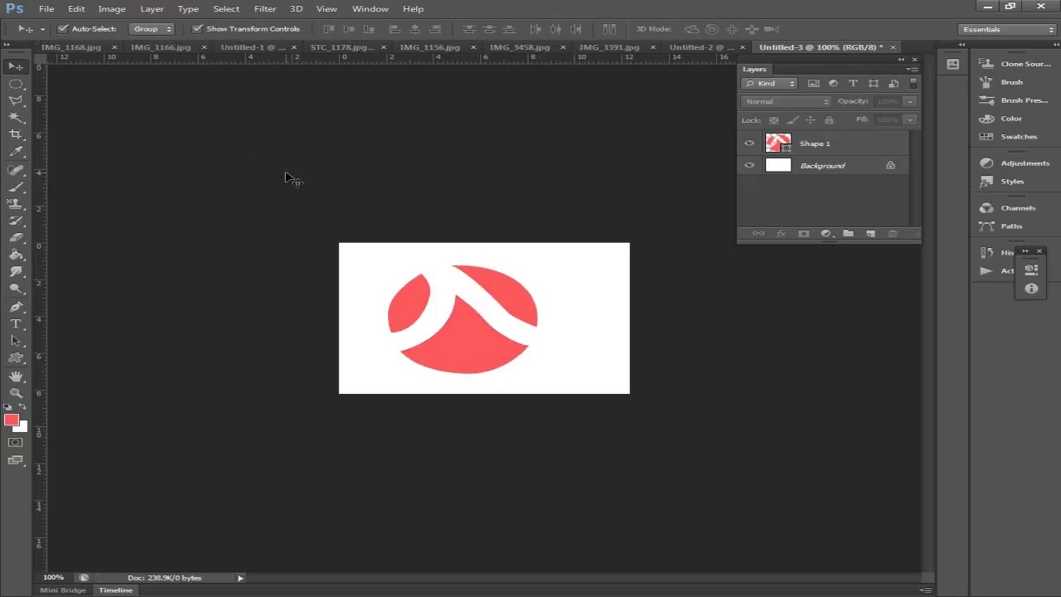
Create another new document using the International Paper preset.
click(47, 9)
click(60, 24)
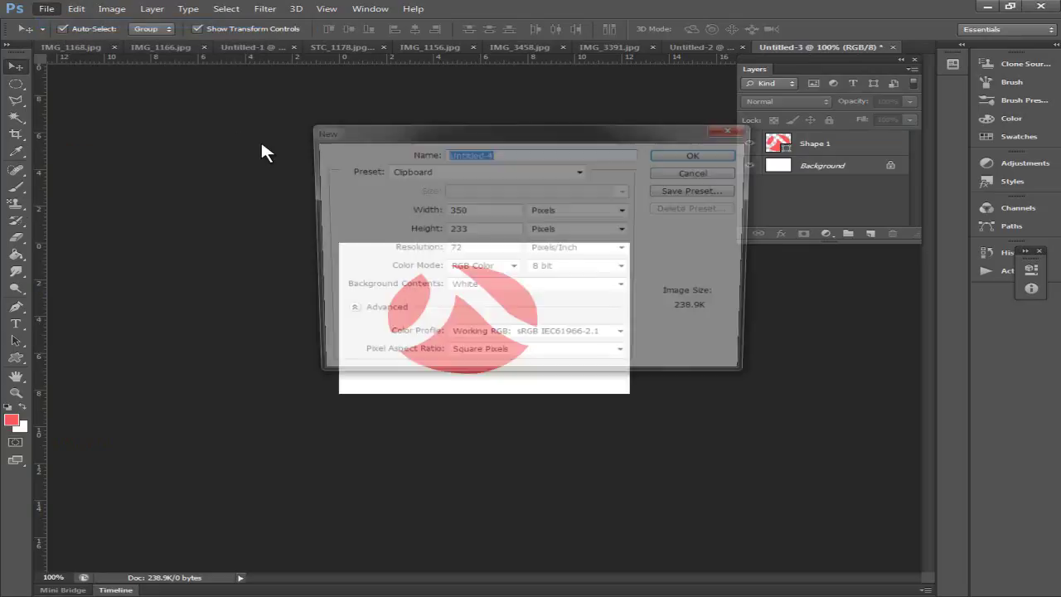
click(461, 171)
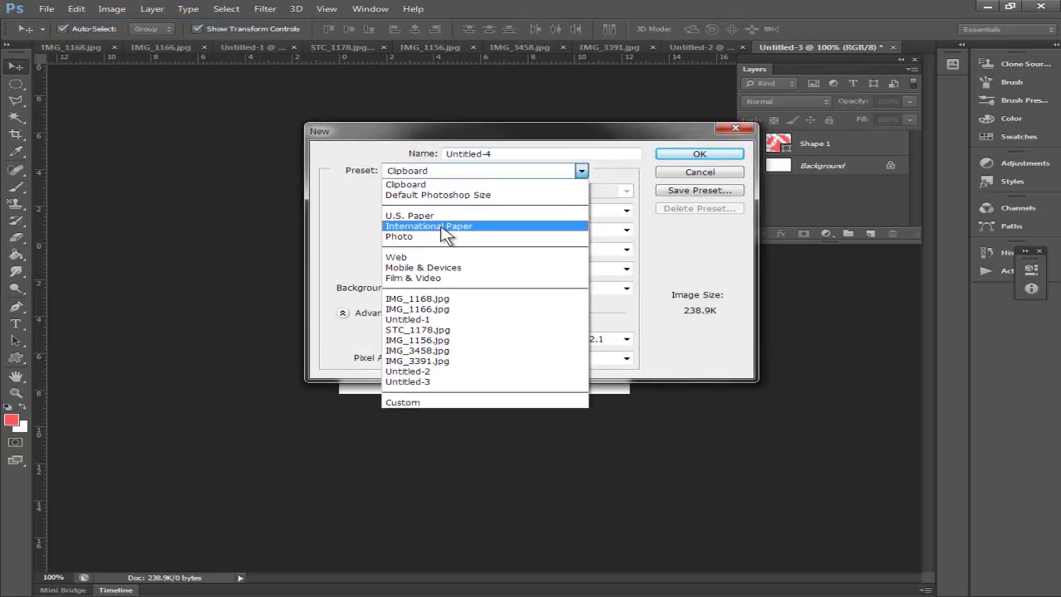
click(445, 235)
click(690, 157)
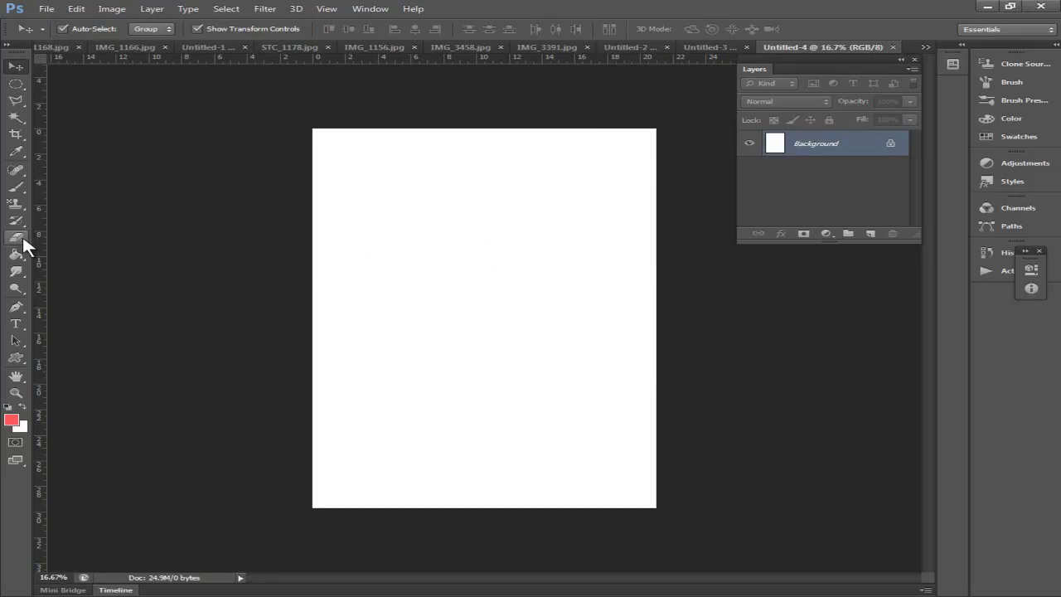
Fill the blank page with the saved logo pattern using the Paint Bucket at 16% opacity.
click(23, 255)
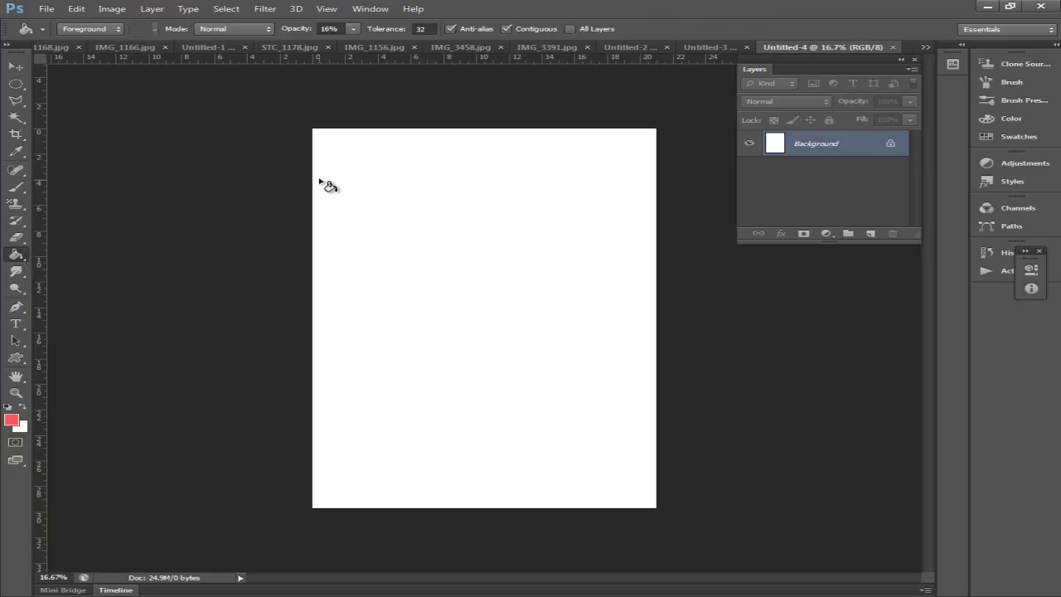
click(98, 29)
click(95, 48)
click(153, 29)
click(115, 78)
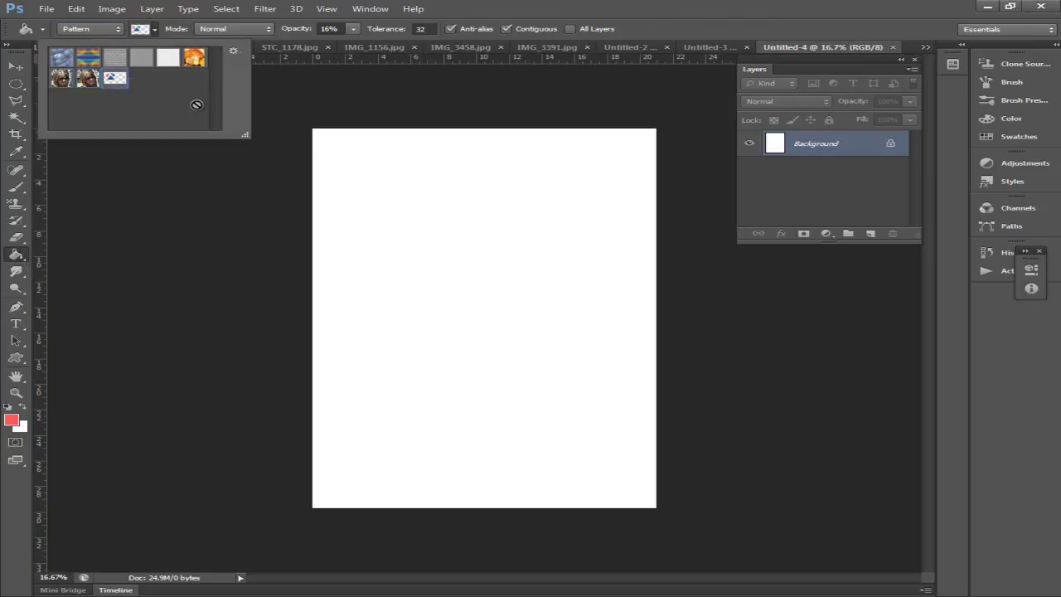
click(359, 170)
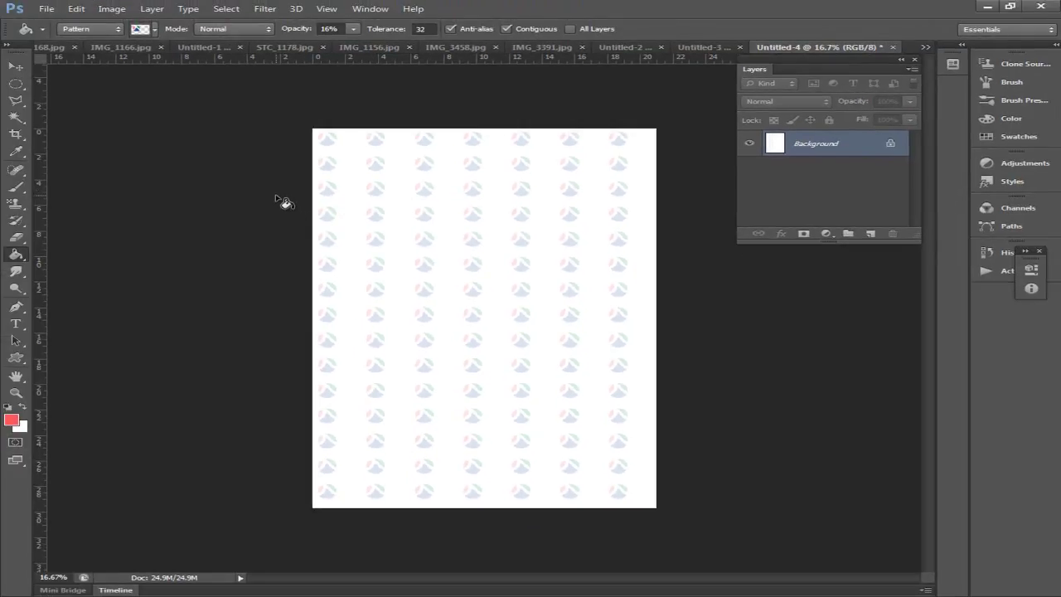
Open the tomato photo IMG_3482.jpg from the אוכל folder.
key(ctrl+o)
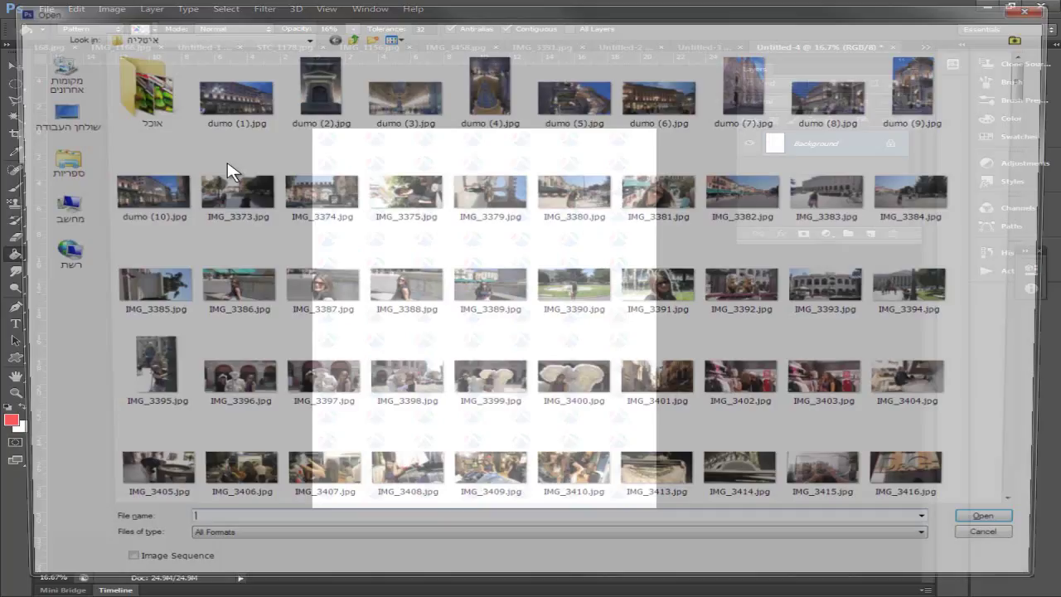
double_click(135, 85)
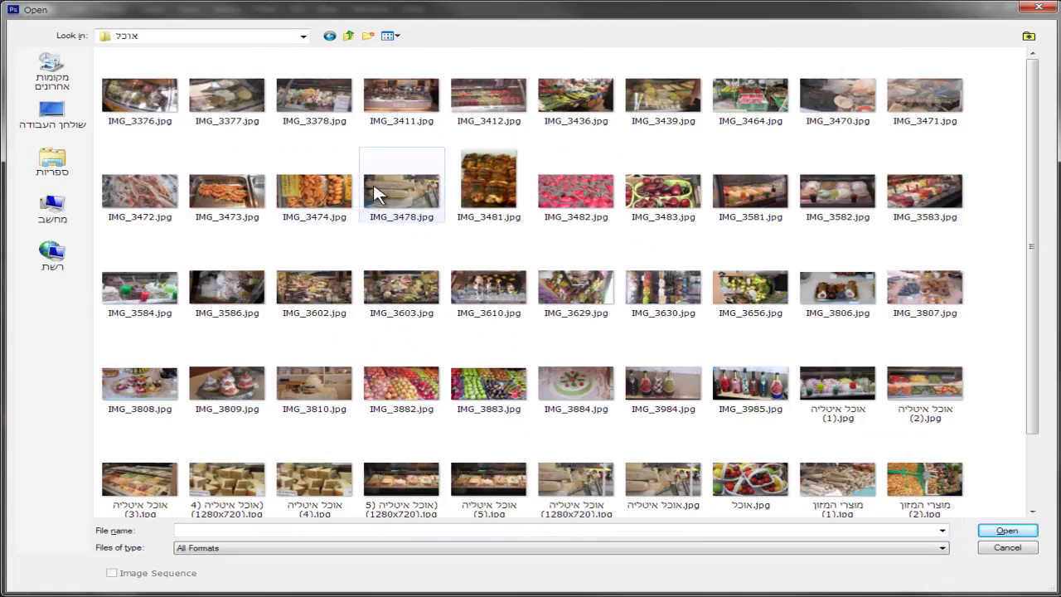
double_click(597, 187)
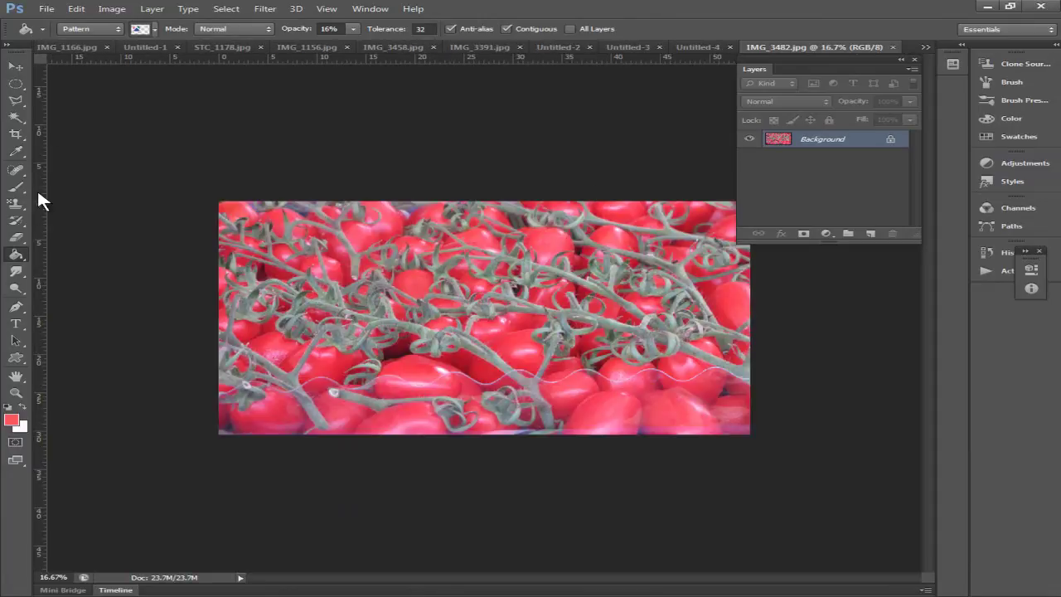
Choose the saved logo brush at 137 px and stamp it once on a tomato in the red foreground color.
click(16, 186)
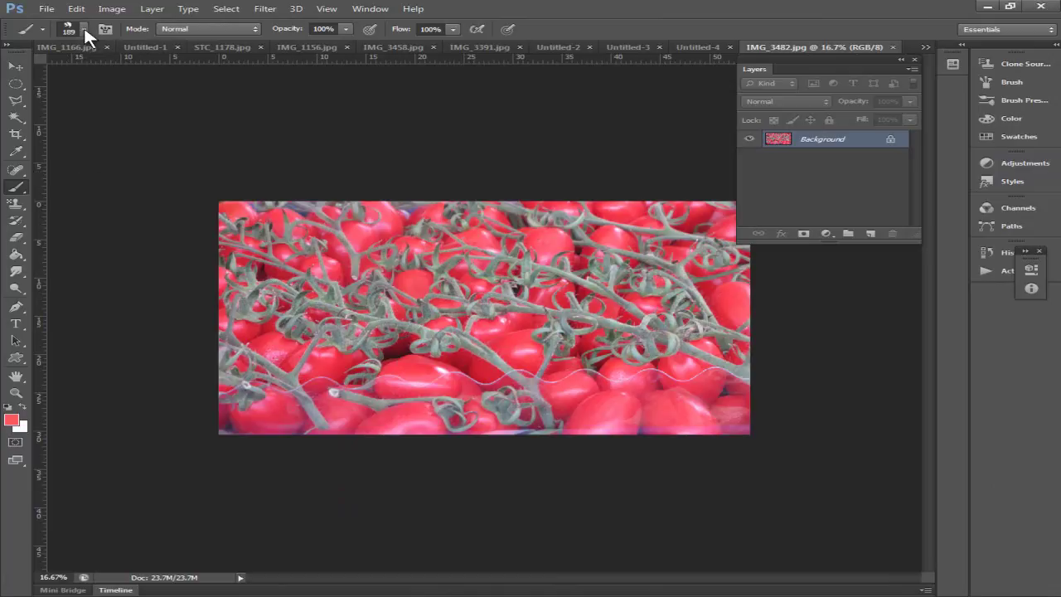
click(84, 29)
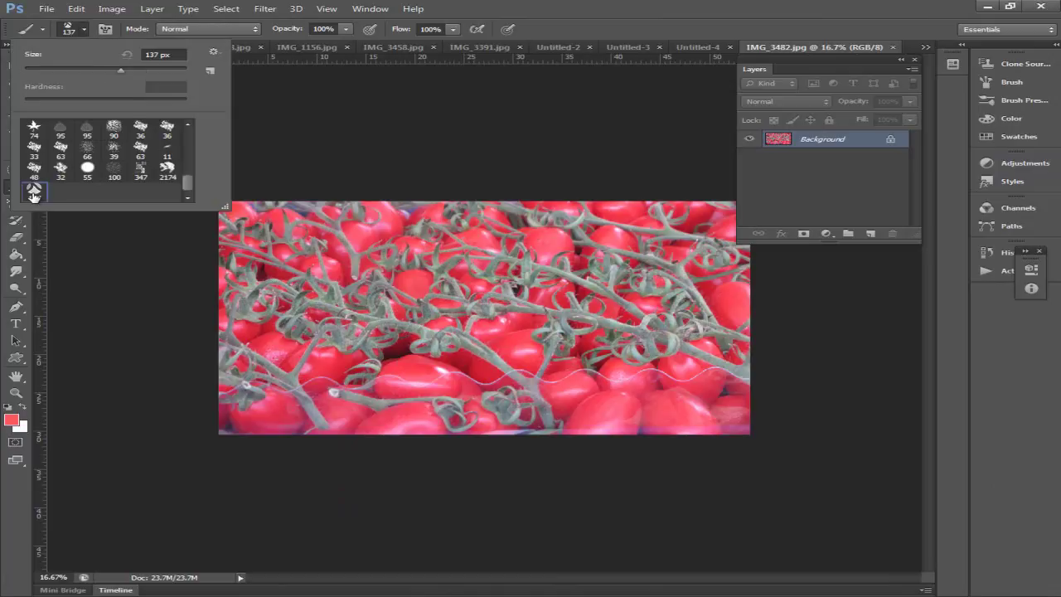
click(326, 363)
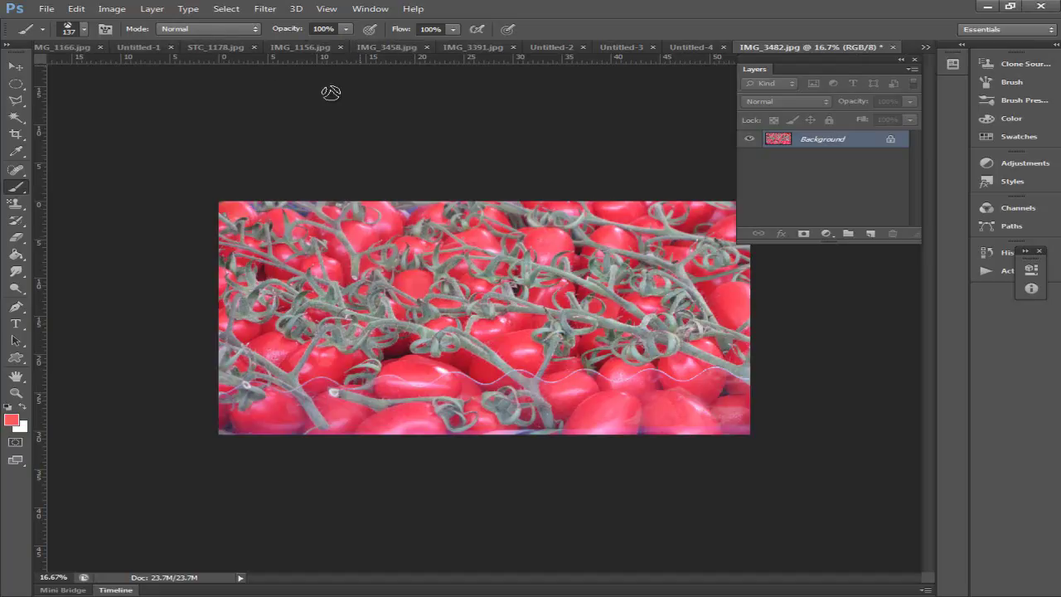
Swap the foreground color to white and stamp the logo brush on individual tomatoes across the photo.
click(22, 407)
click(323, 365)
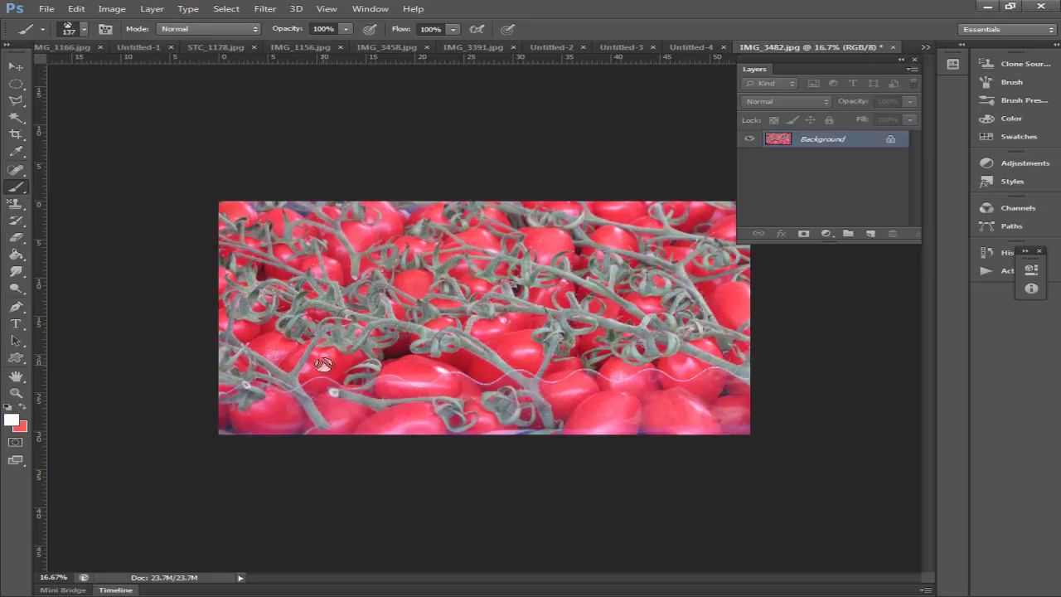
click(413, 378)
click(526, 353)
click(602, 410)
click(673, 415)
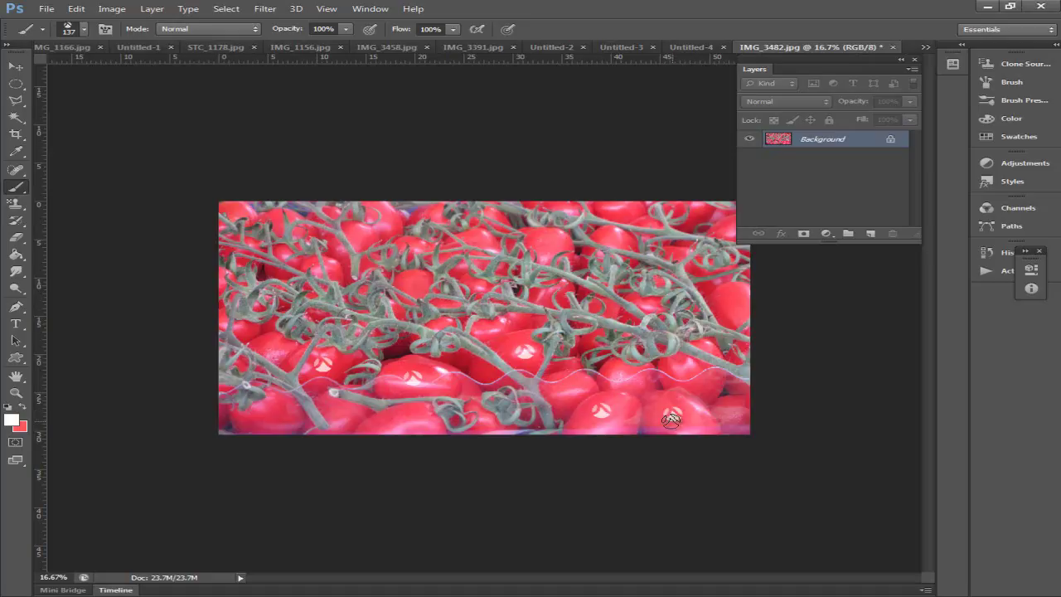
click(733, 305)
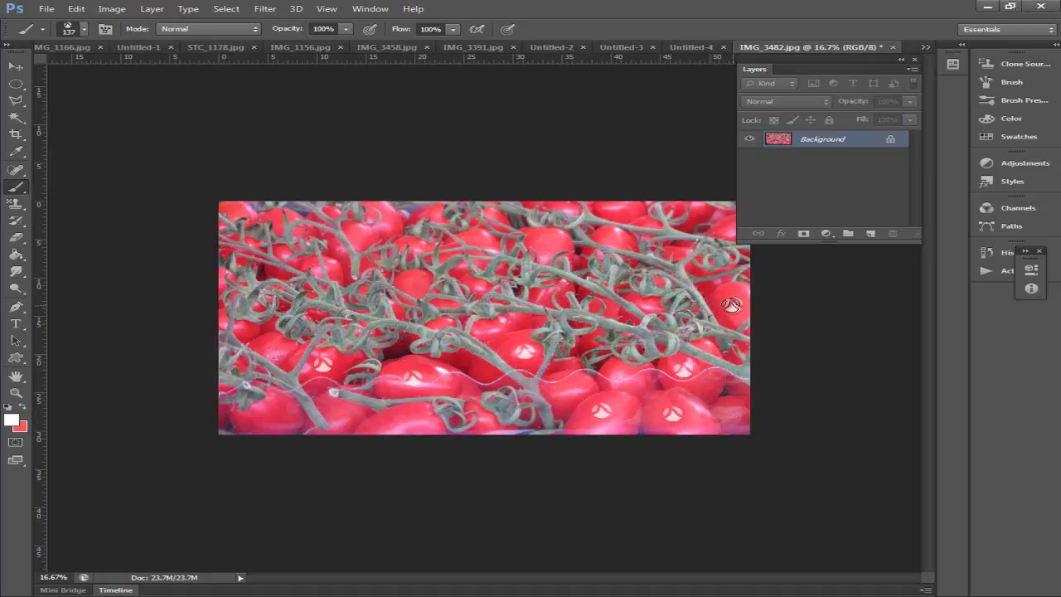
click(614, 238)
click(624, 211)
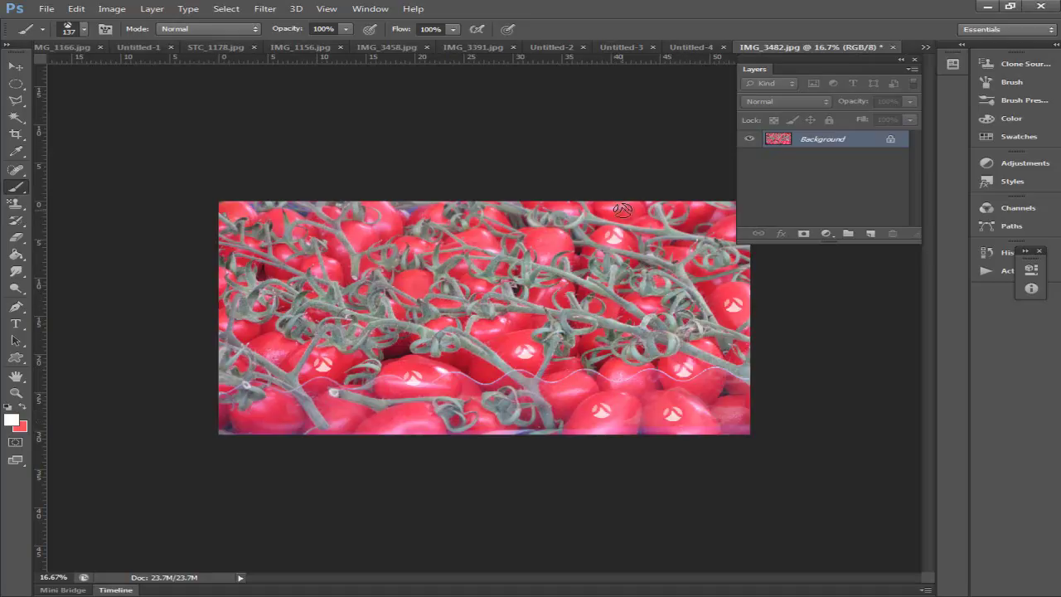
click(344, 410)
click(406, 418)
click(273, 417)
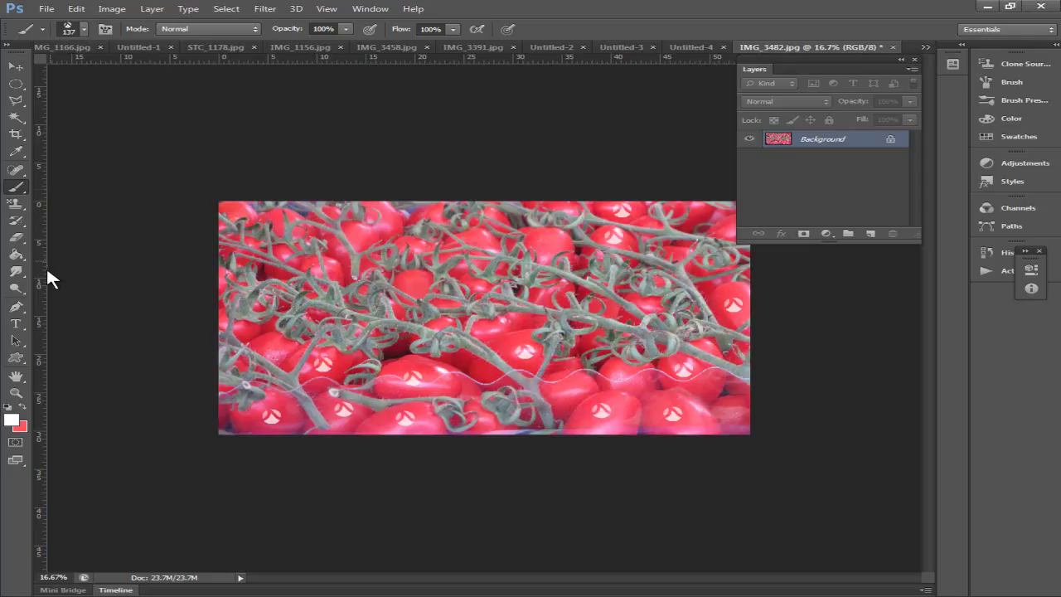
Set the Eraser to the 137 px logo brush, make white the background color and stamp a faint logo on a tomato.
click(16, 237)
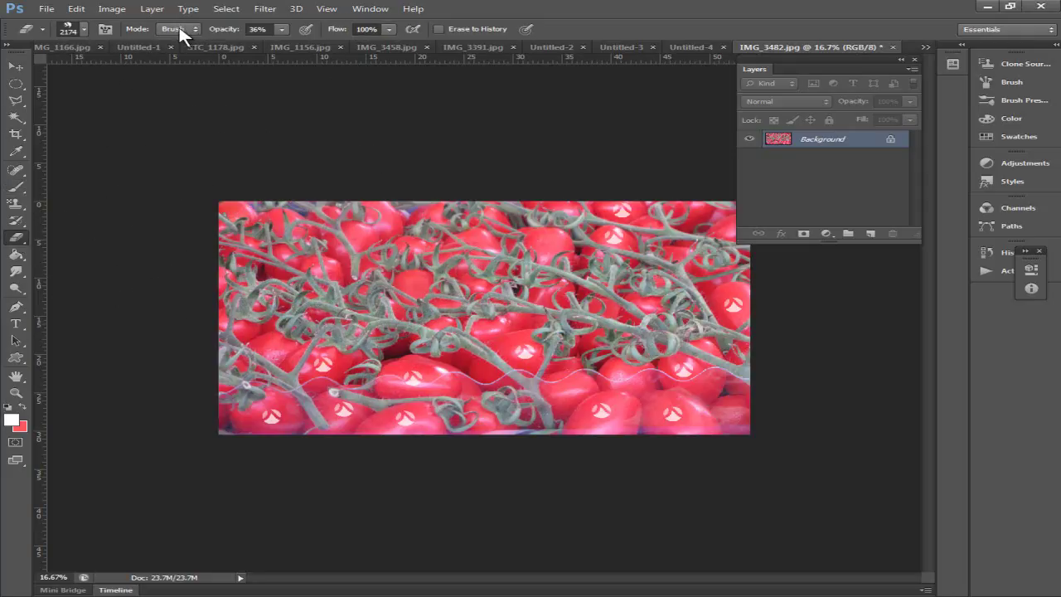
click(85, 29)
click(34, 189)
key(Return)
click(23, 406)
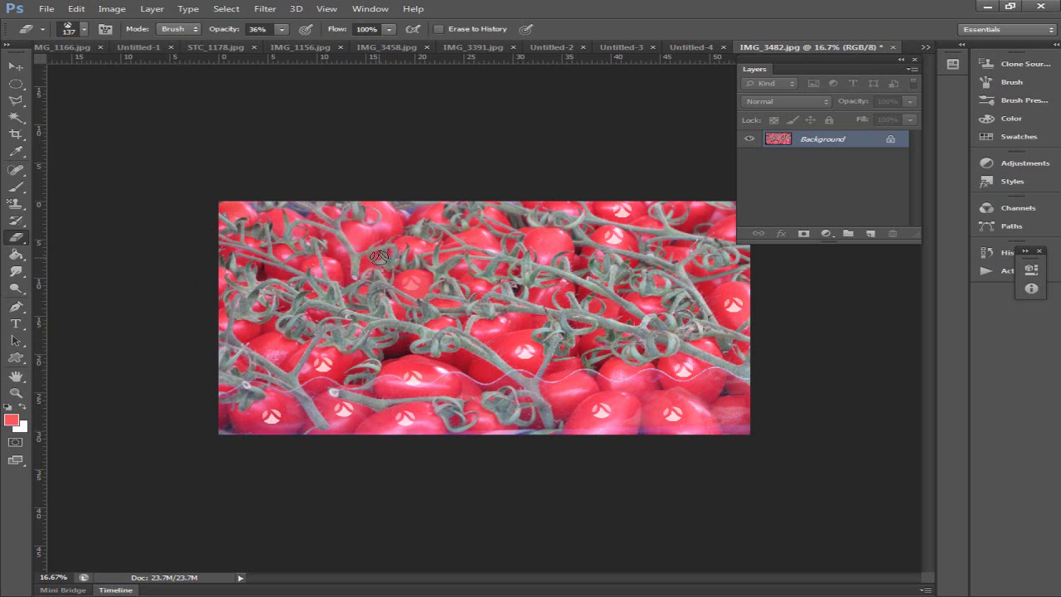
Review the commands for defining a brush preset, a pattern and a custom shape.
click(76, 9)
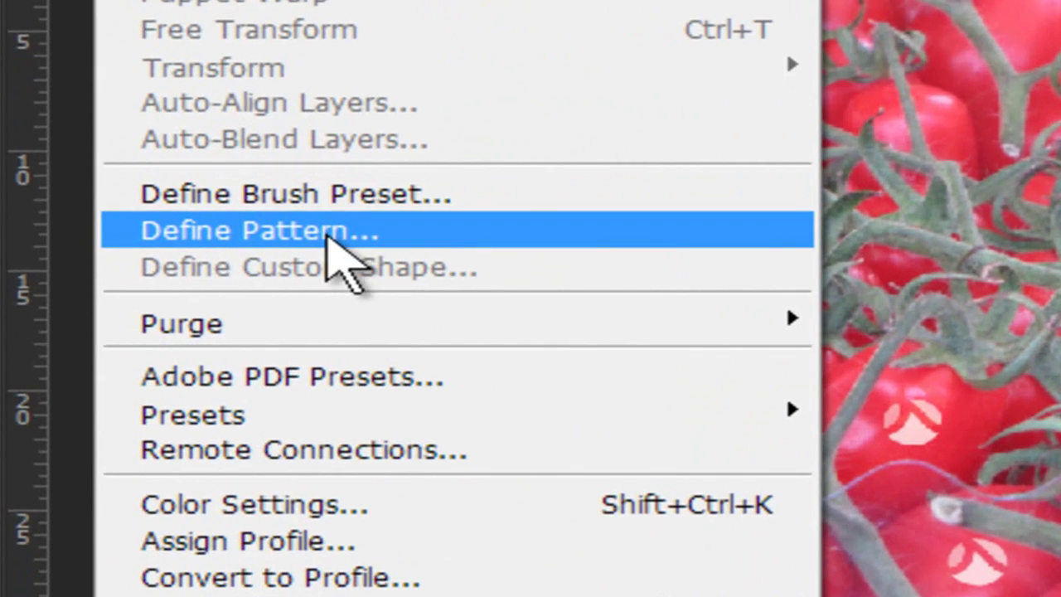